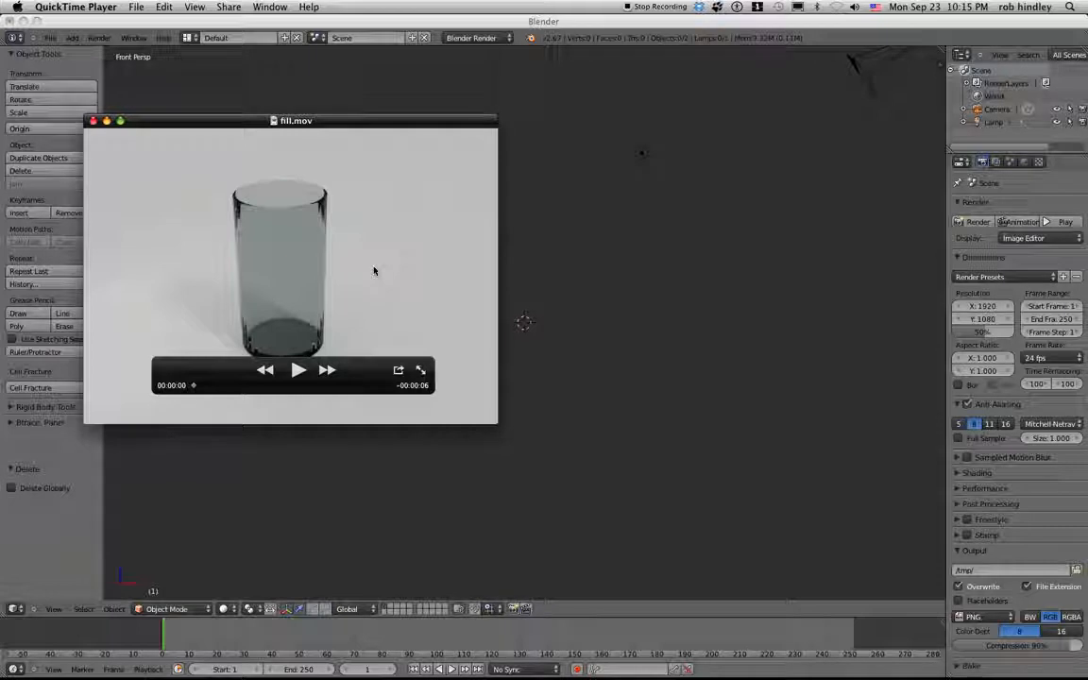
- Play and scrub through the reference animation fill.mov of the filling glass, and close the movie
{"action": "left_click", "coordinate": [296, 371]}
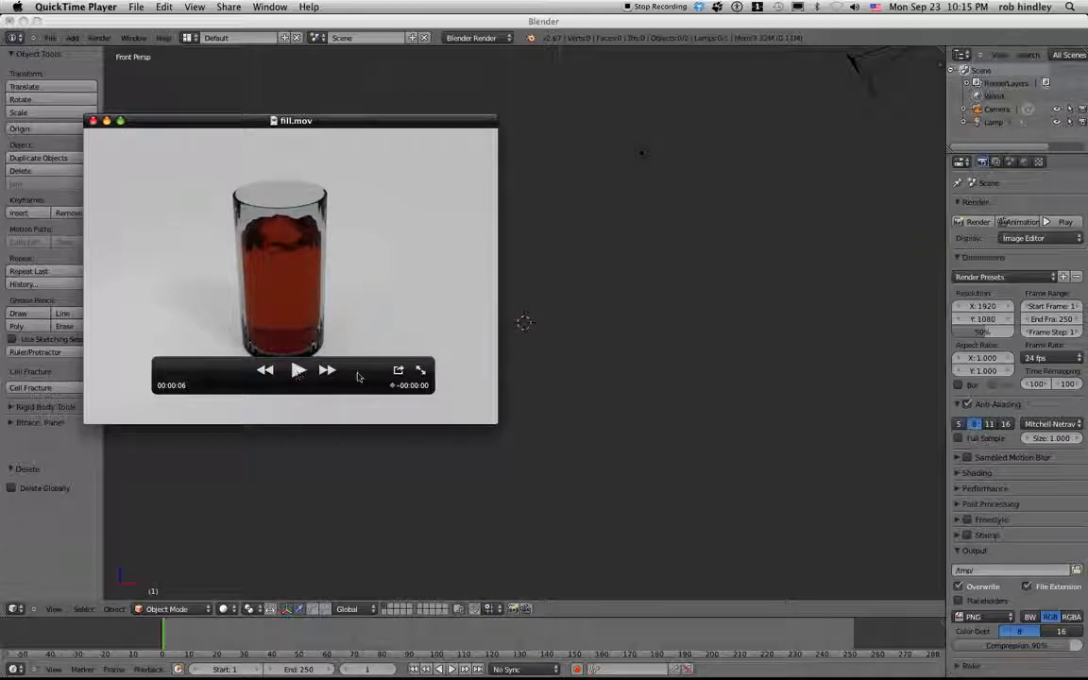
{"action": "left_click_drag", "start_coordinate": [185, 387], "coordinate": [367, 393]}
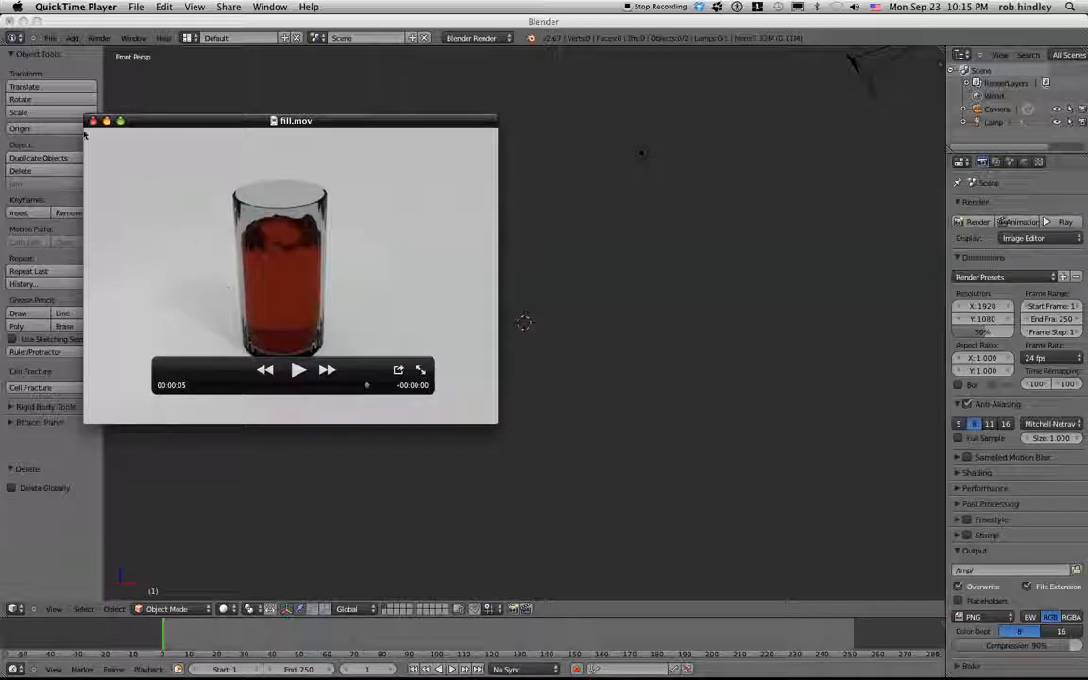
{"action": "left_click", "coordinate": [92, 120]}
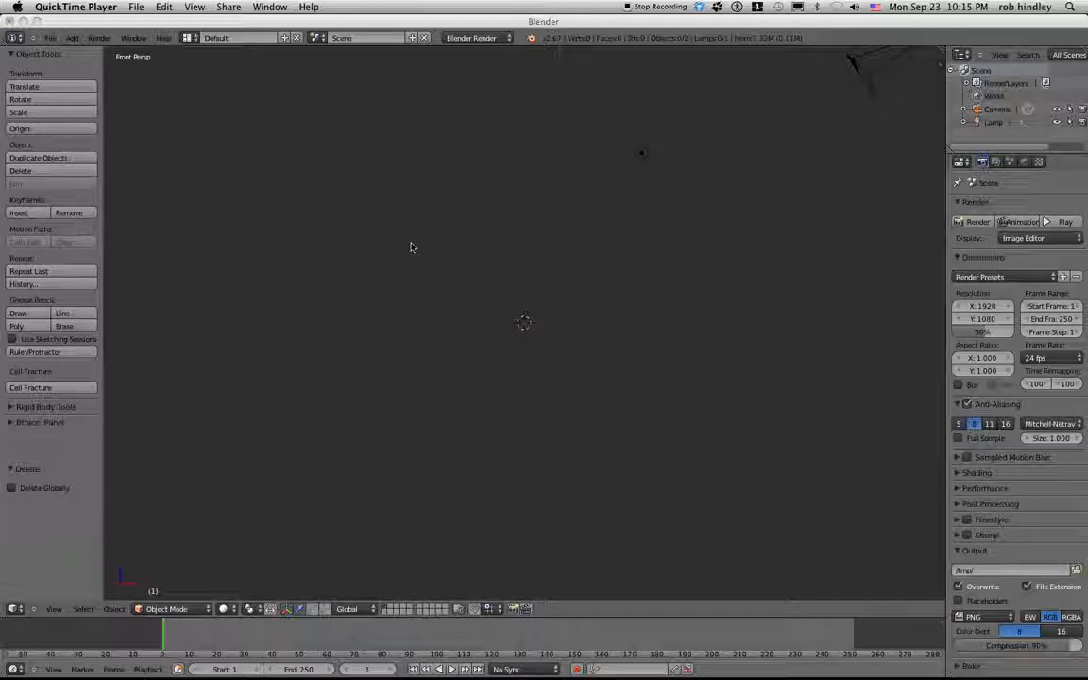
- Add a cylinder mesh and shift it 2 units along X and about 0.36 units down along Z
{"action": "left_click", "coordinate": [414, 284]}
{"action": "key", "text": "shift+a"}
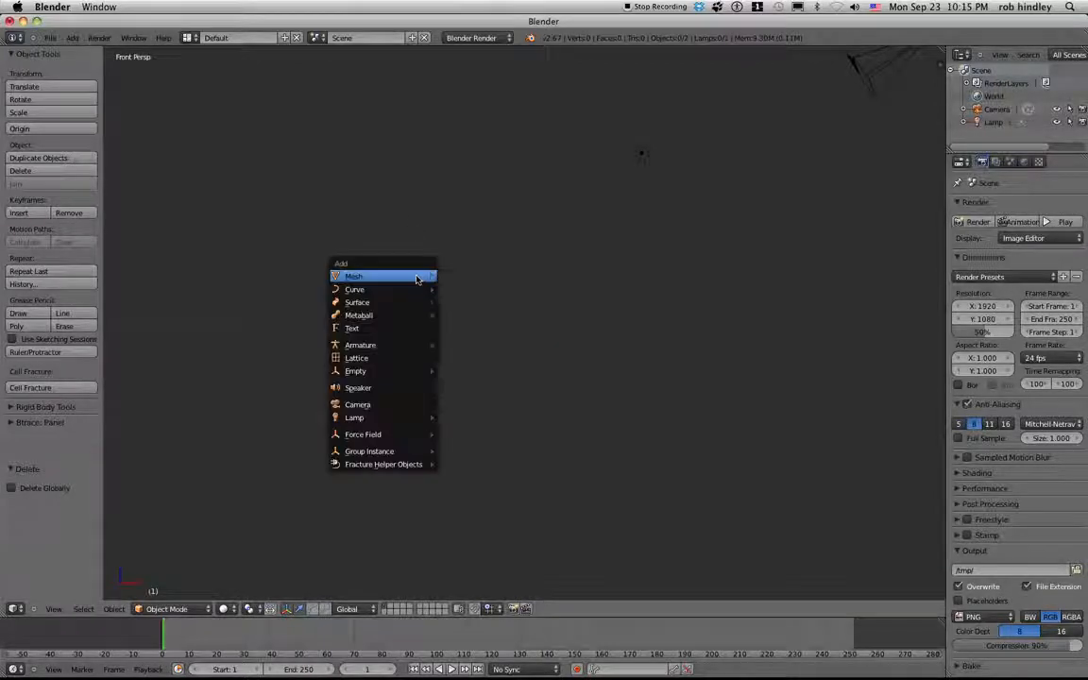
{"action": "mouse_move", "coordinate": [417, 280]}
{"action": "left_click", "coordinate": [458, 341]}
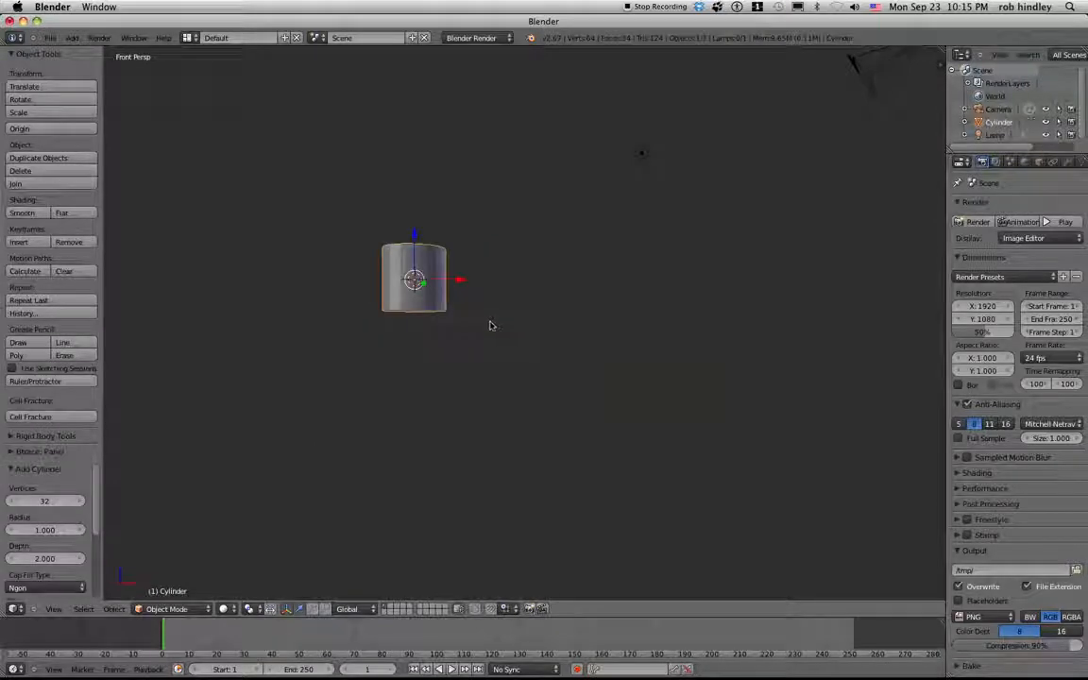
{"action": "left_click_drag", "start_coordinate": [460, 282], "coordinate": [523, 282], "text": "ctrl"}
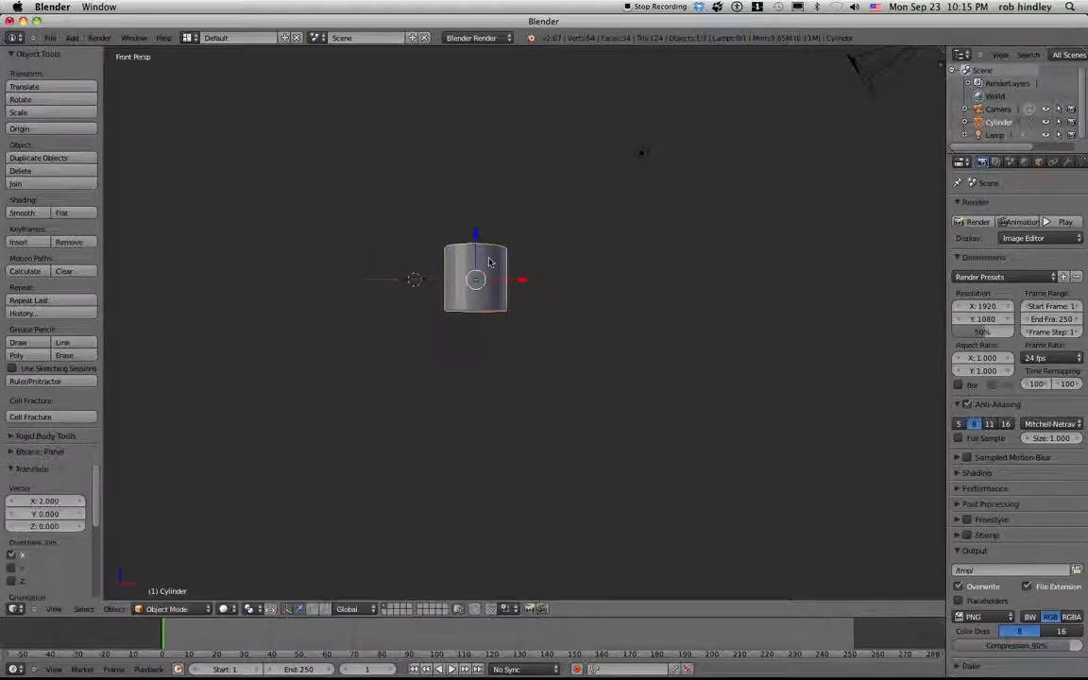
{"action": "left_click_drag", "start_coordinate": [475, 234], "coordinate": [476, 248]}
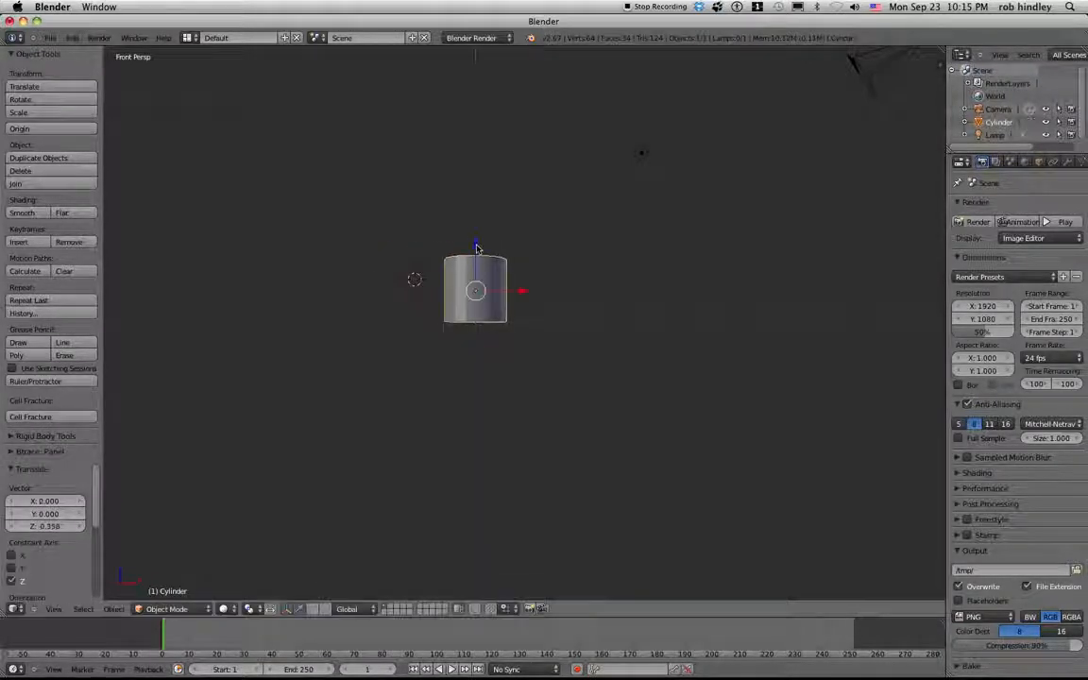
- In orthographic view, scale the cylinder by about 1.36, stretch it about 1.24 along Z, and reposition it with its base on the ground line
{"action": "key", "text": "KP_5"}
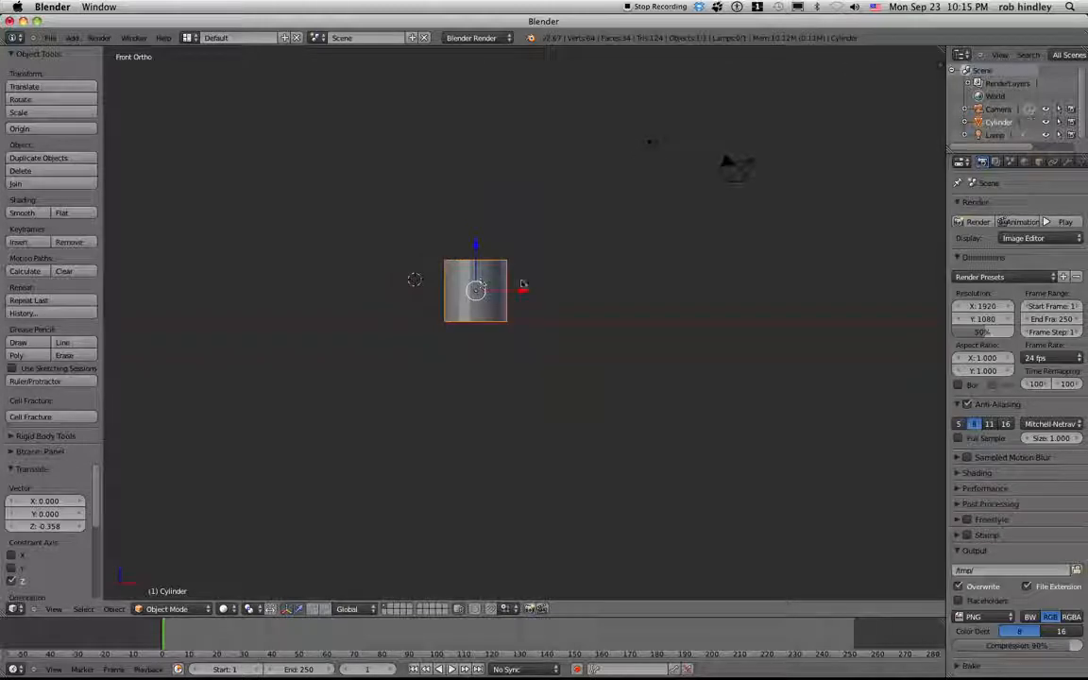
{"action": "left_click_drag", "start_coordinate": [522, 292], "coordinate": [573, 292]}
{"action": "key", "text": "s"}
{"action": "key", "text": "x"}
{"action": "key", "text": "z"}
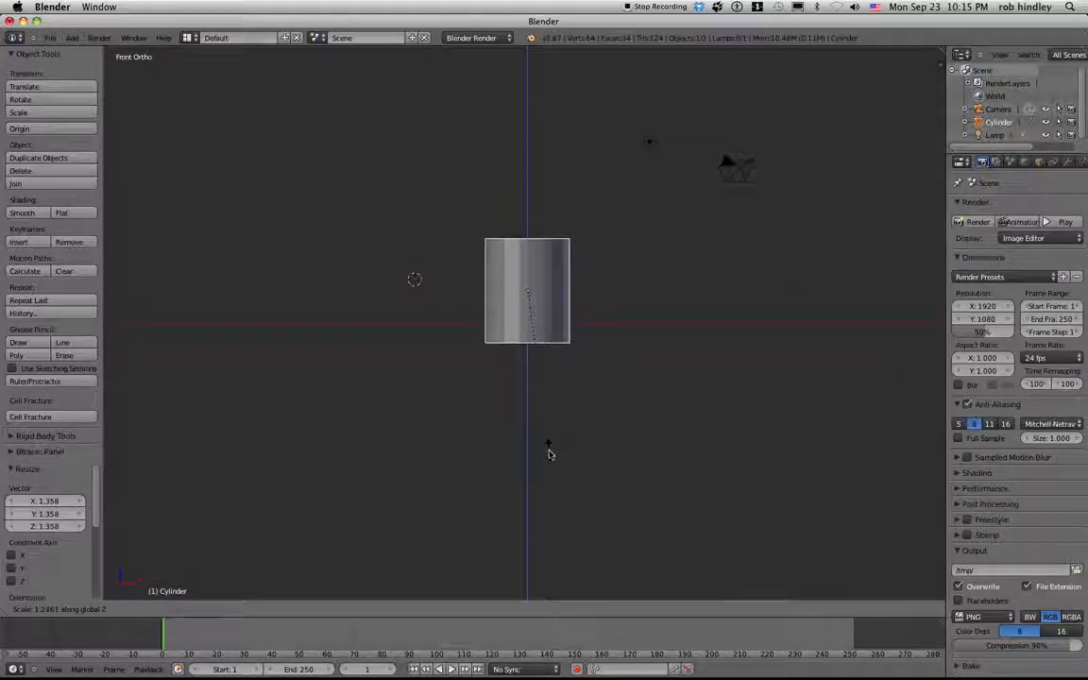
{"action": "left_click", "coordinate": [551, 451]}
{"action": "left_click_drag", "start_coordinate": [527, 247], "coordinate": [529, 227]}
{"action": "left_click_drag", "start_coordinate": [575, 270], "coordinate": [570, 268]}
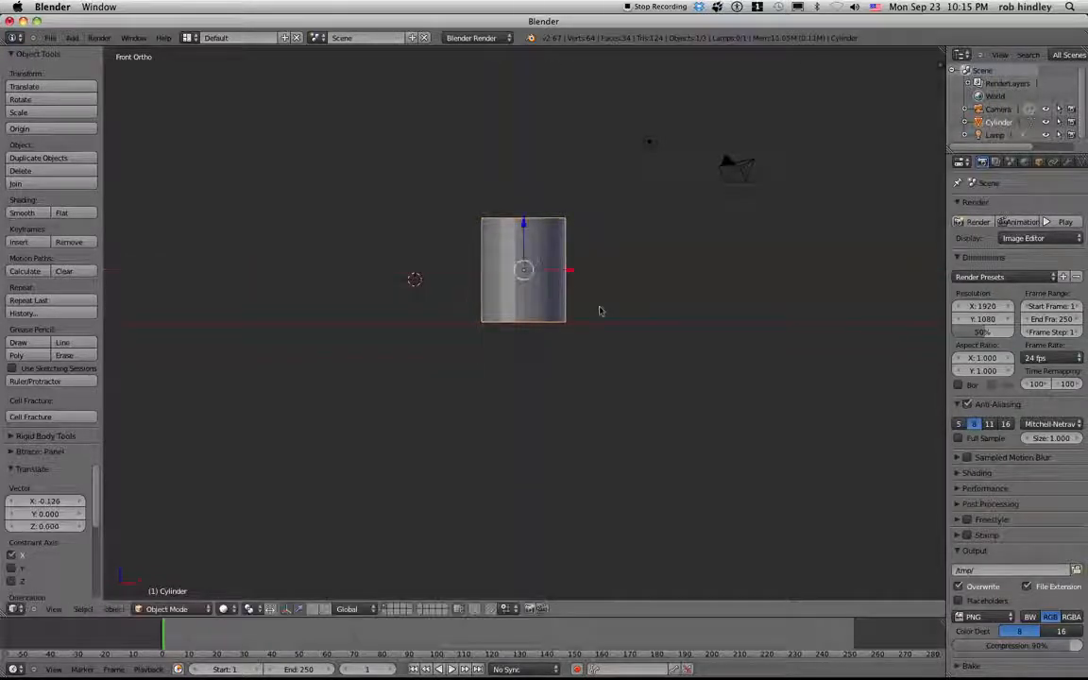
- Delete the top face of the cylinder in Edit Mode to make an open glass
{"action": "middle_click_drag", "start_coordinate": [596, 309], "coordinate": [563, 362]}
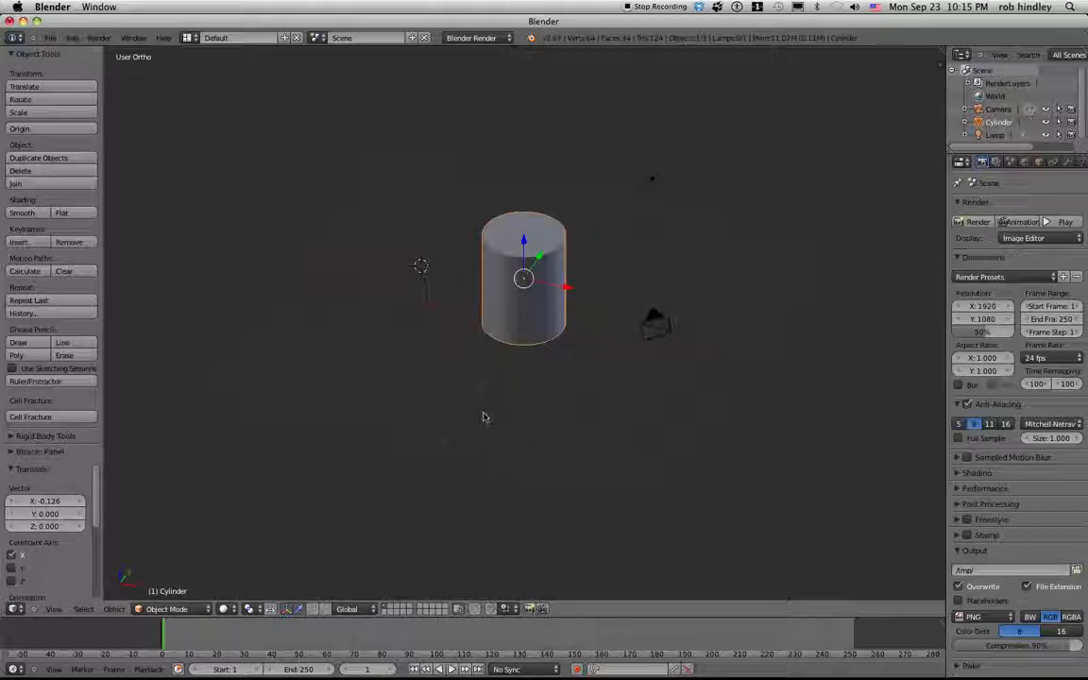
{"action": "key", "text": "Tab"}
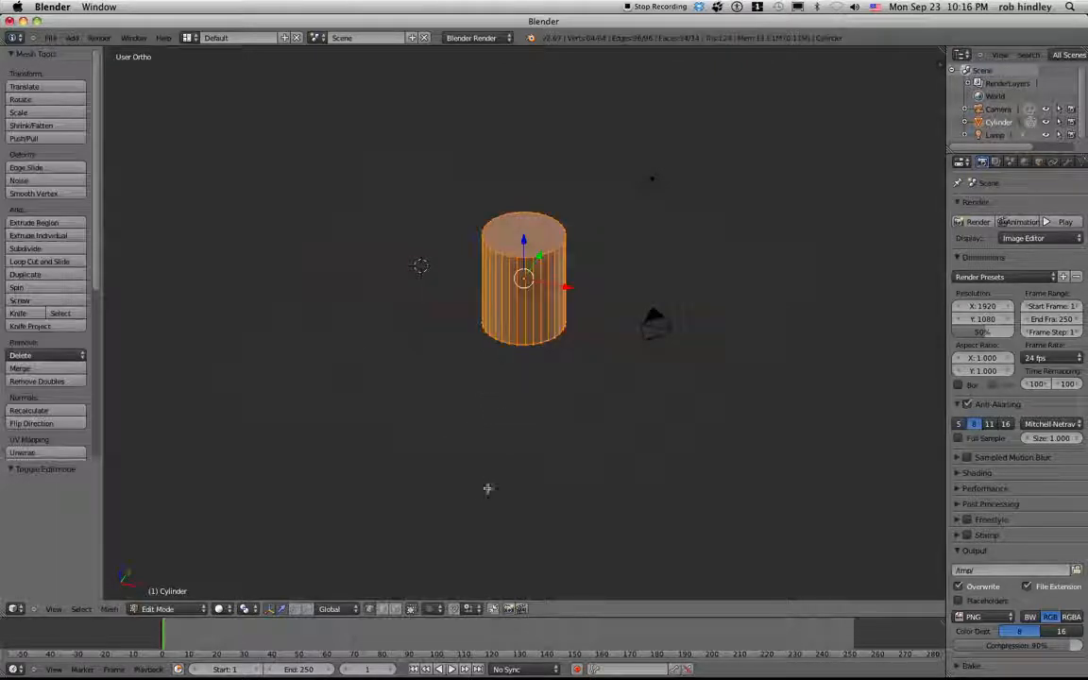
{"action": "left_click", "coordinate": [395, 611]}
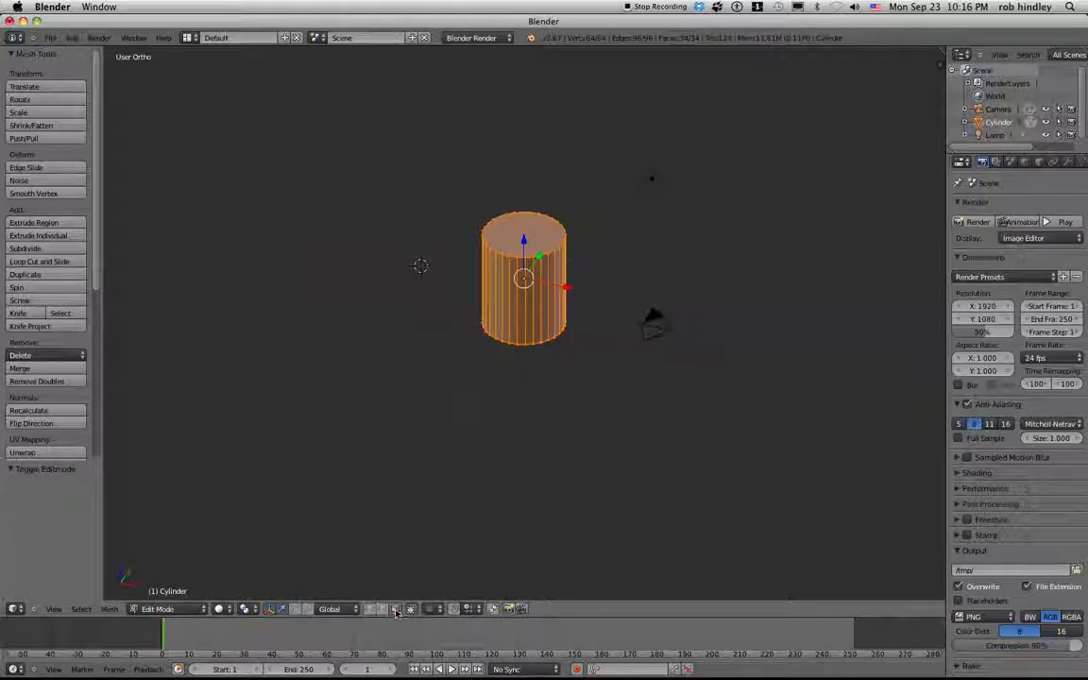
{"action": "key", "text": "ctrl+r"}
{"action": "right_click", "coordinate": [524, 232]}
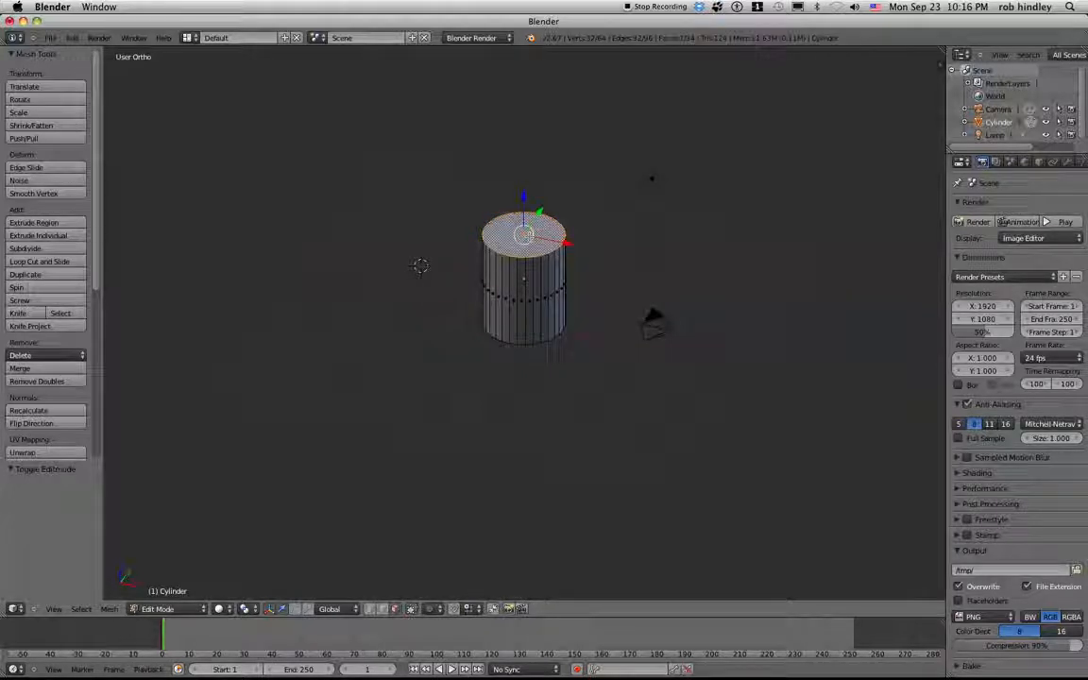
{"action": "key", "text": "x"}
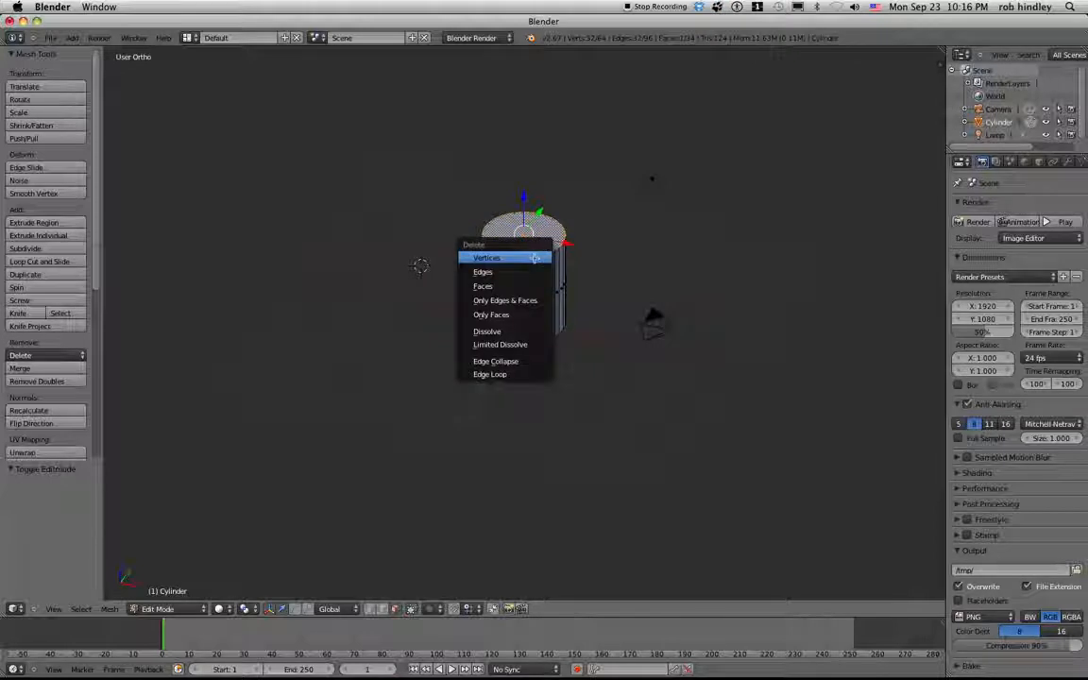
{"action": "left_click", "coordinate": [495, 286]}
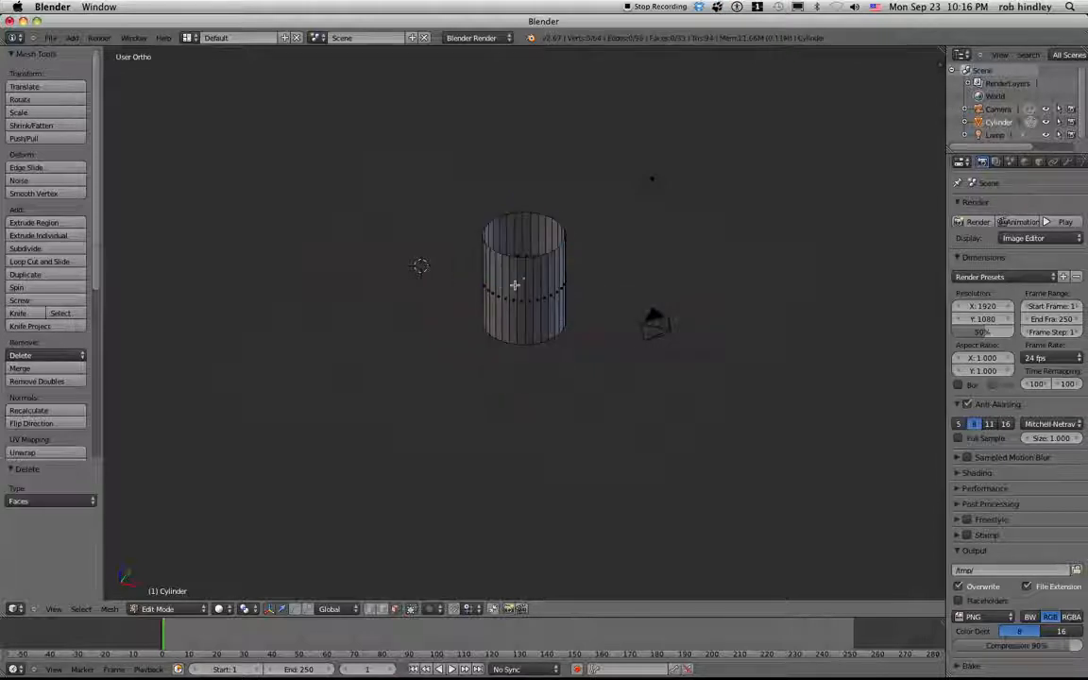
- Give the open cylinder wall thickness with a Solidify modifier set to 0.059, and apply the modifier in Object Mode
{"action": "key", "text": "a"}
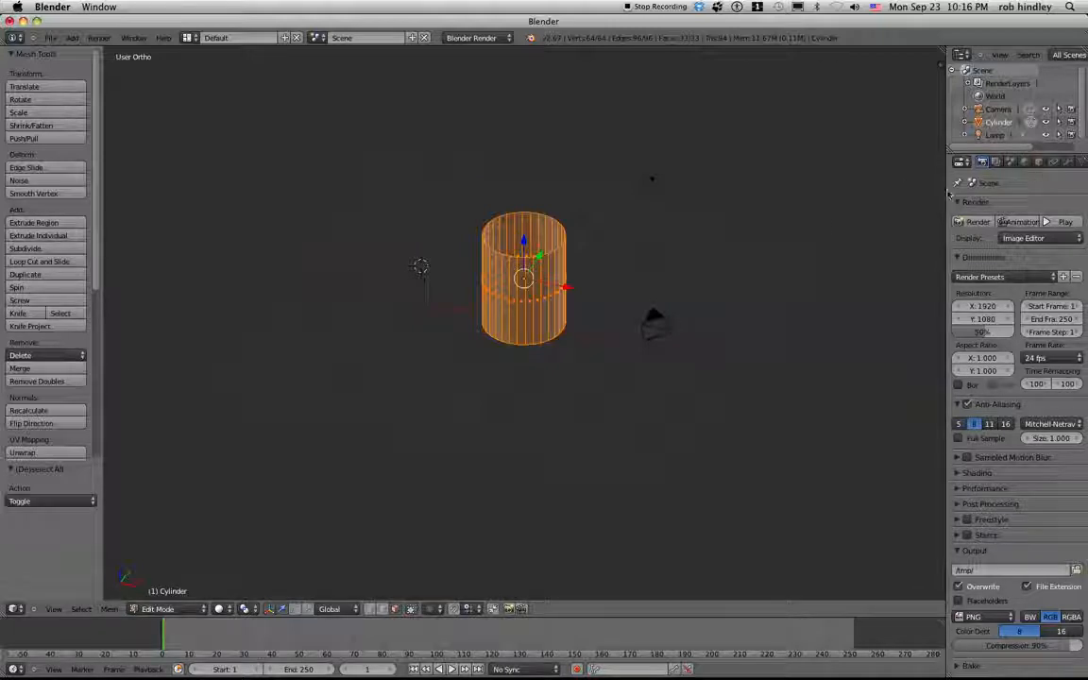
{"action": "left_click_drag", "start_coordinate": [949, 193], "coordinate": [879, 193]}
{"action": "left_click", "coordinate": [1001, 163]}
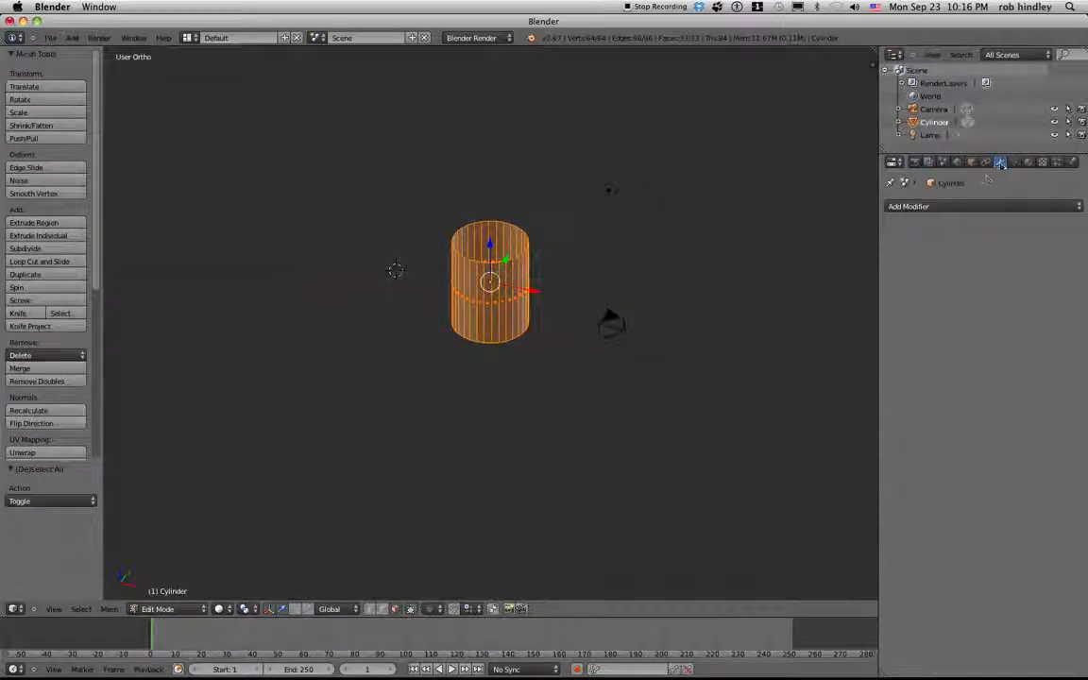
{"action": "left_click", "coordinate": [921, 206]}
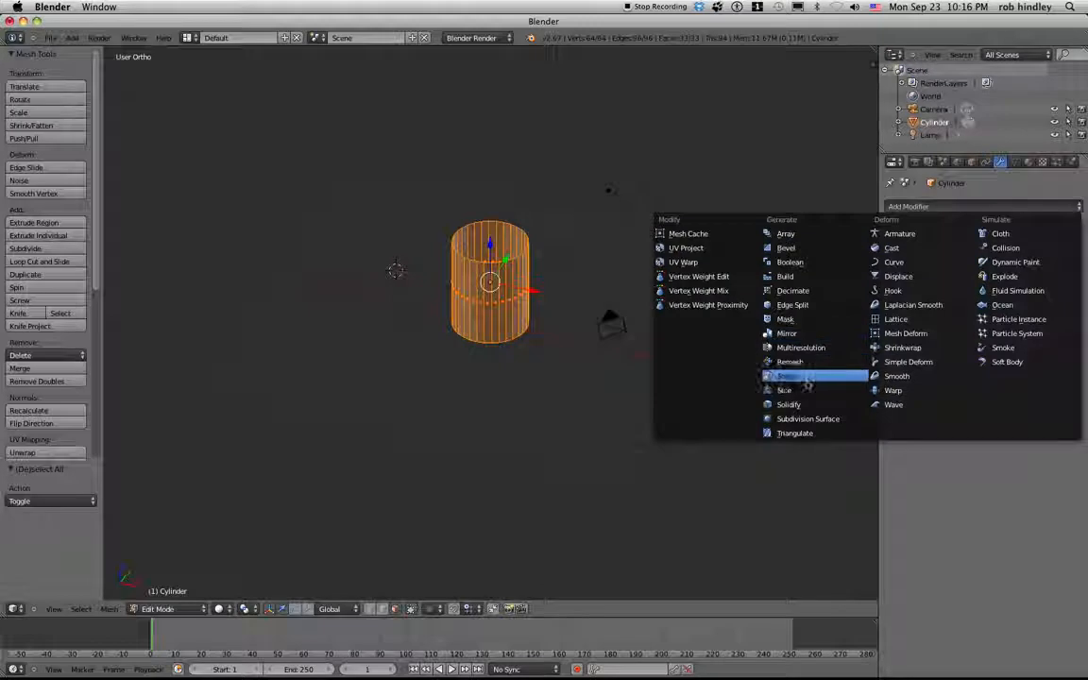
{"action": "left_click", "coordinate": [794, 404]}
{"action": "left_click_drag", "start_coordinate": [944, 273], "coordinate": [1026, 273]}
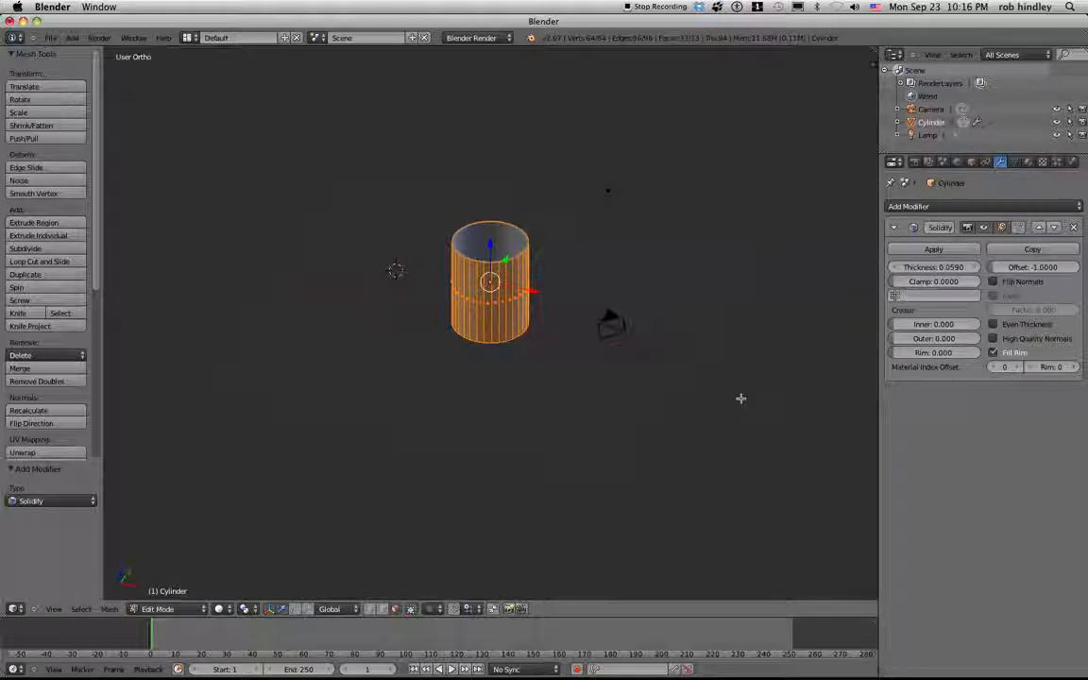
{"action": "key", "text": "Tab"}
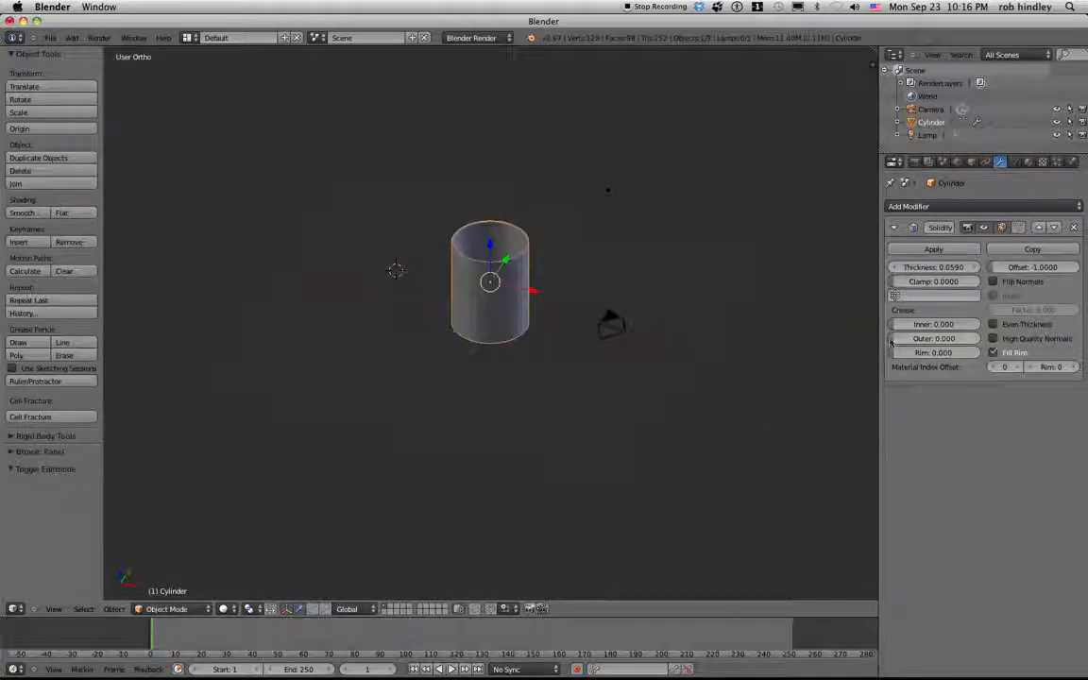
{"action": "left_click", "coordinate": [932, 249]}
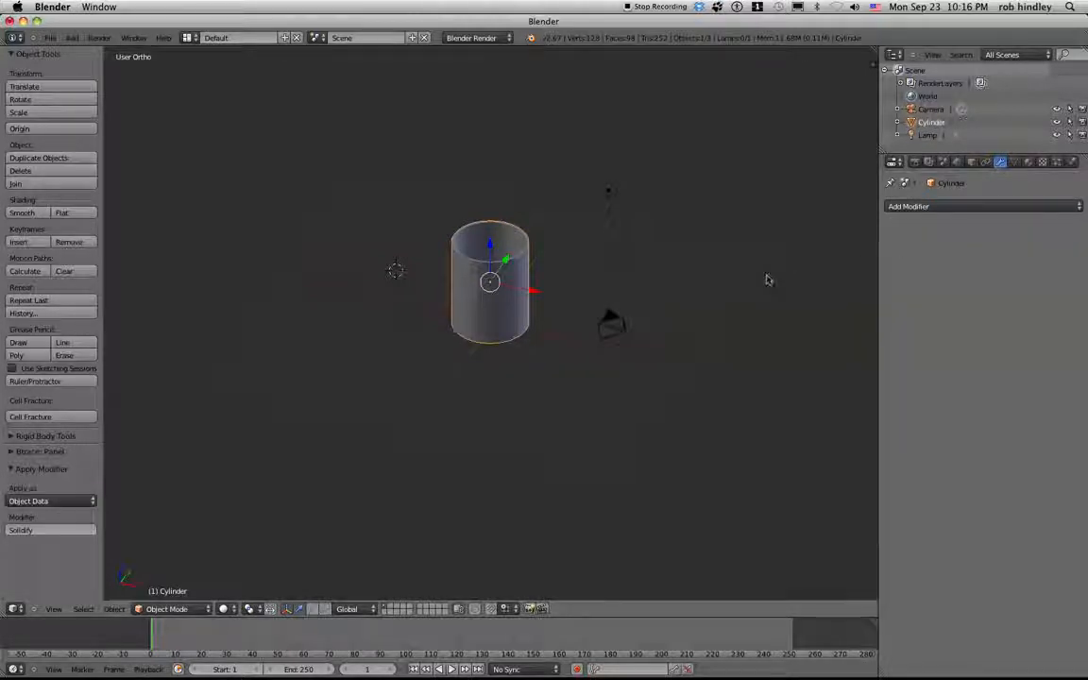
- Display the glass in wireframe from the orthographic top view
{"action": "key", "text": "KP_1"}
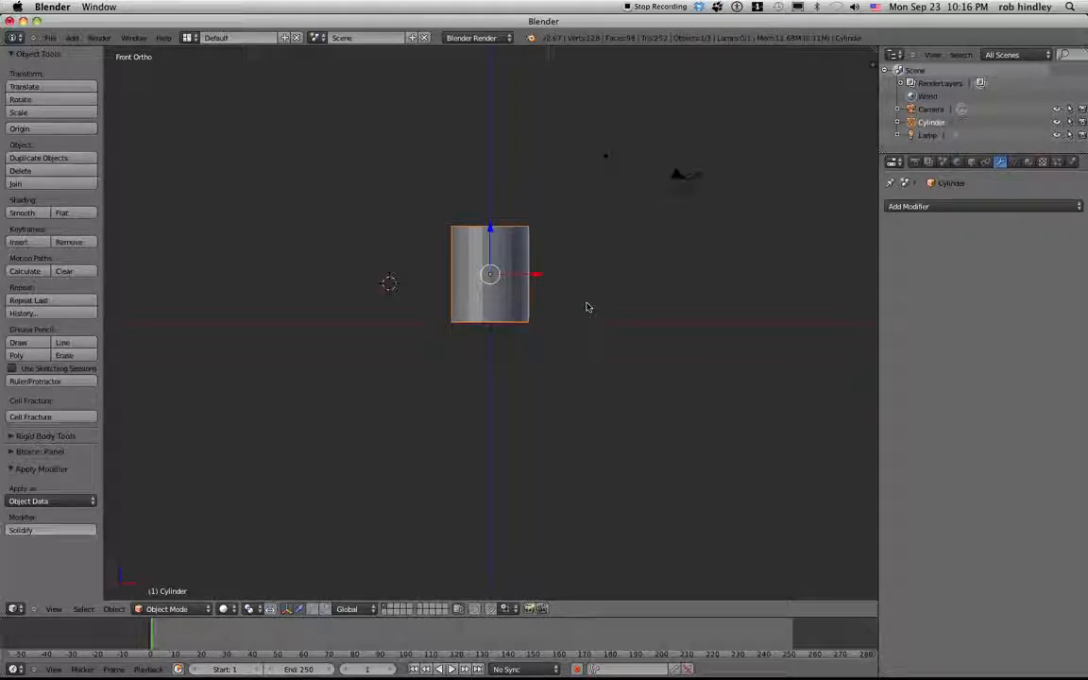
{"action": "key", "text": "KP_7"}
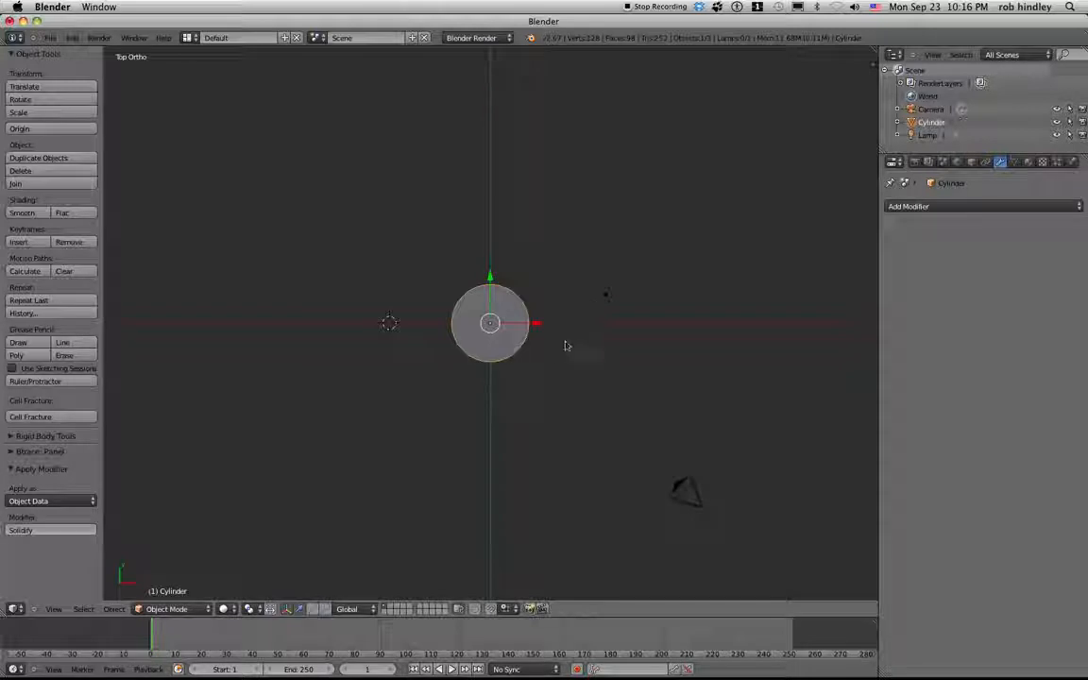
{"action": "key", "text": "z"}
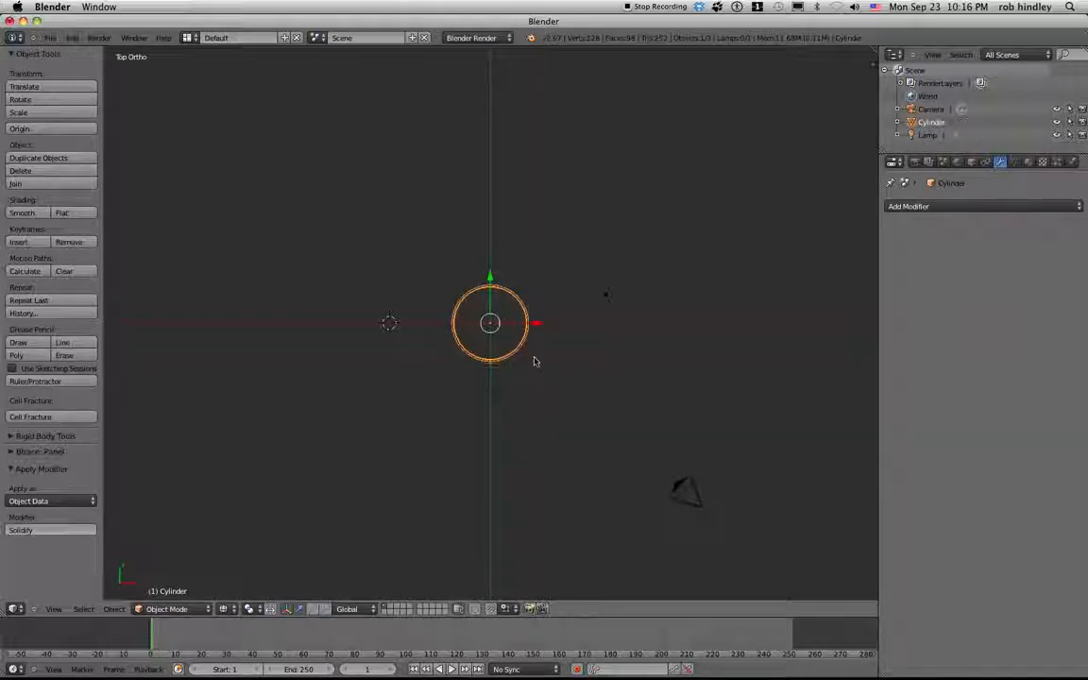
{"action": "key", "text": "a"}
{"action": "key", "text": "shift+a"}
{"action": "mouse_move", "coordinate": [533, 359]}
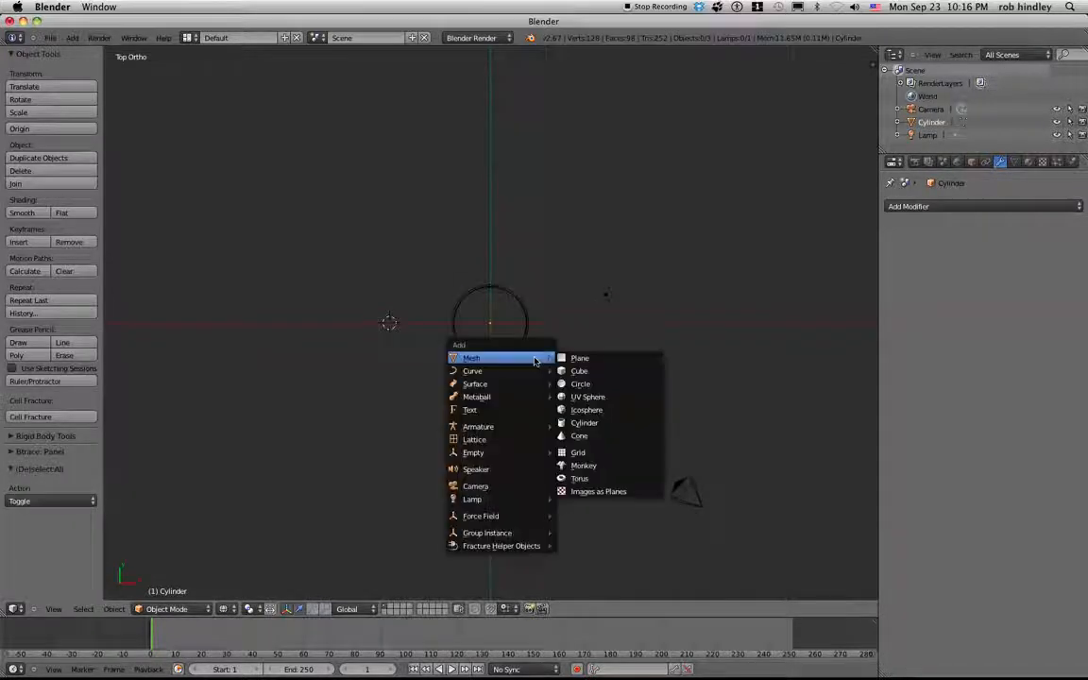
{"action": "left_click", "coordinate": [586, 423]}
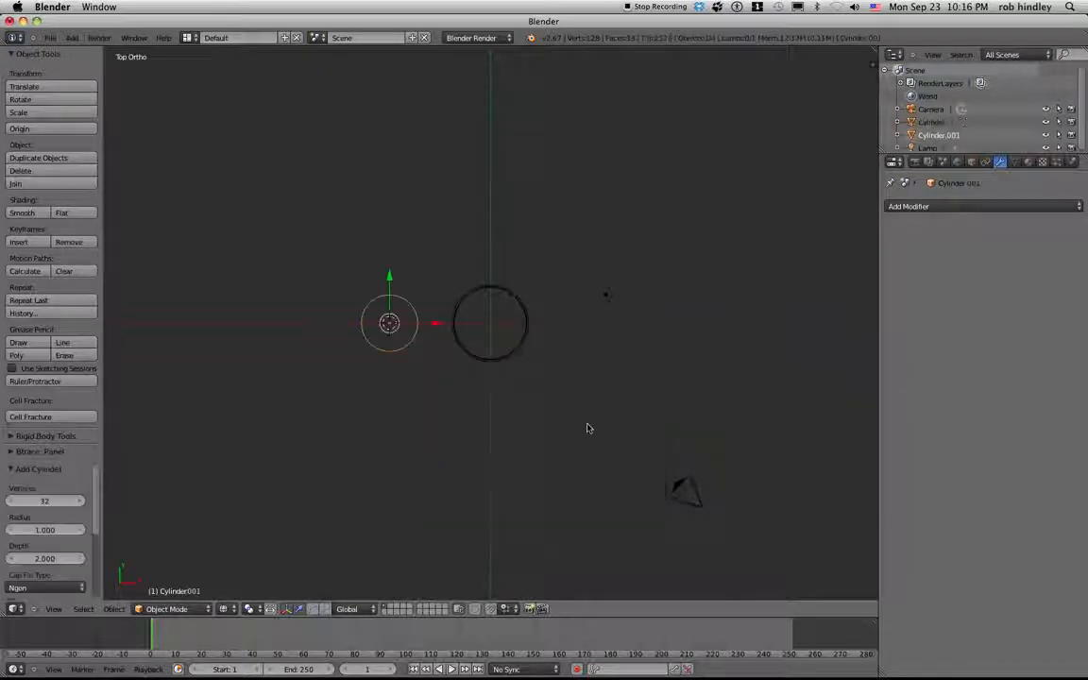
{"action": "key", "text": "ctrl+z"}
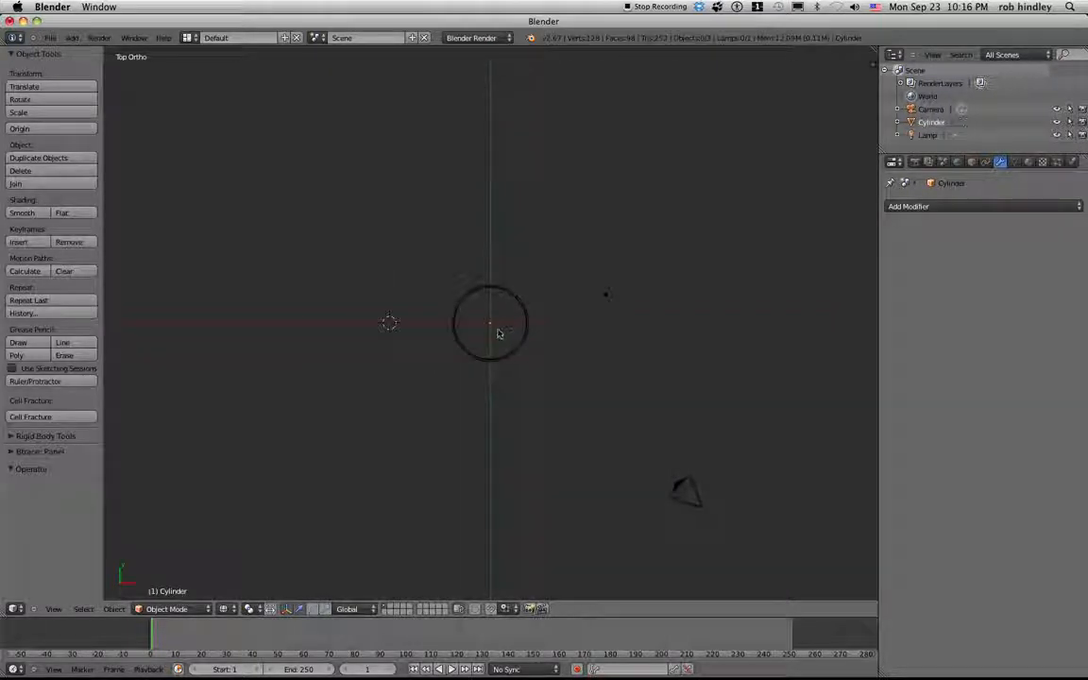
- Select the glass and snap the 3D cursor to its centre
{"action": "right_click", "coordinate": [510, 360]}
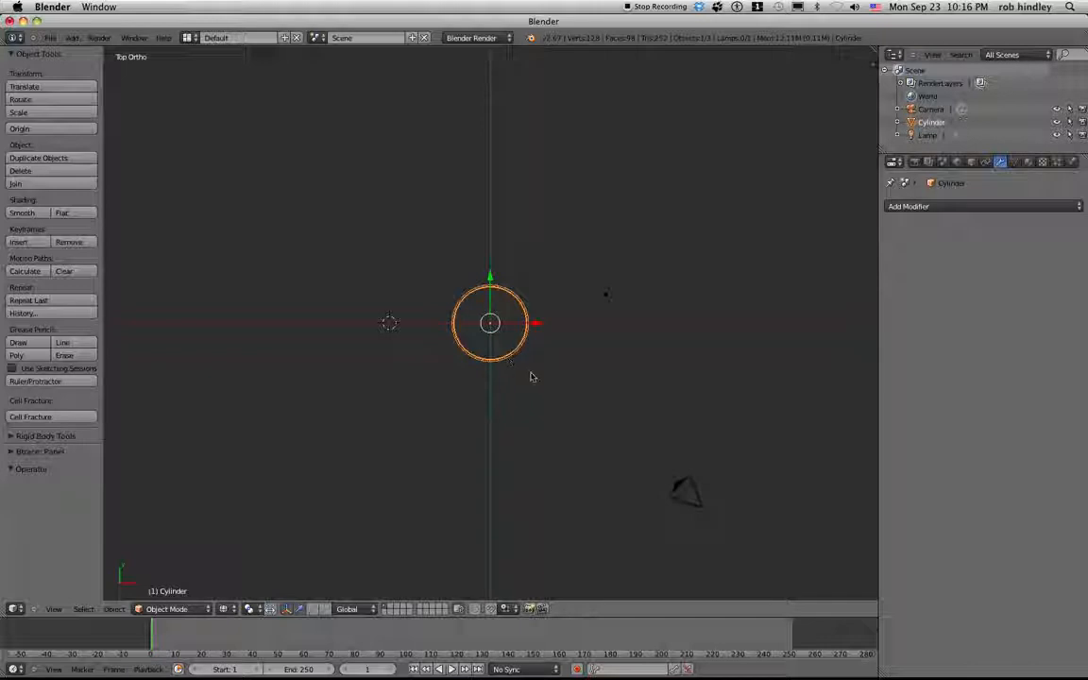
{"action": "key", "text": "shift+s"}
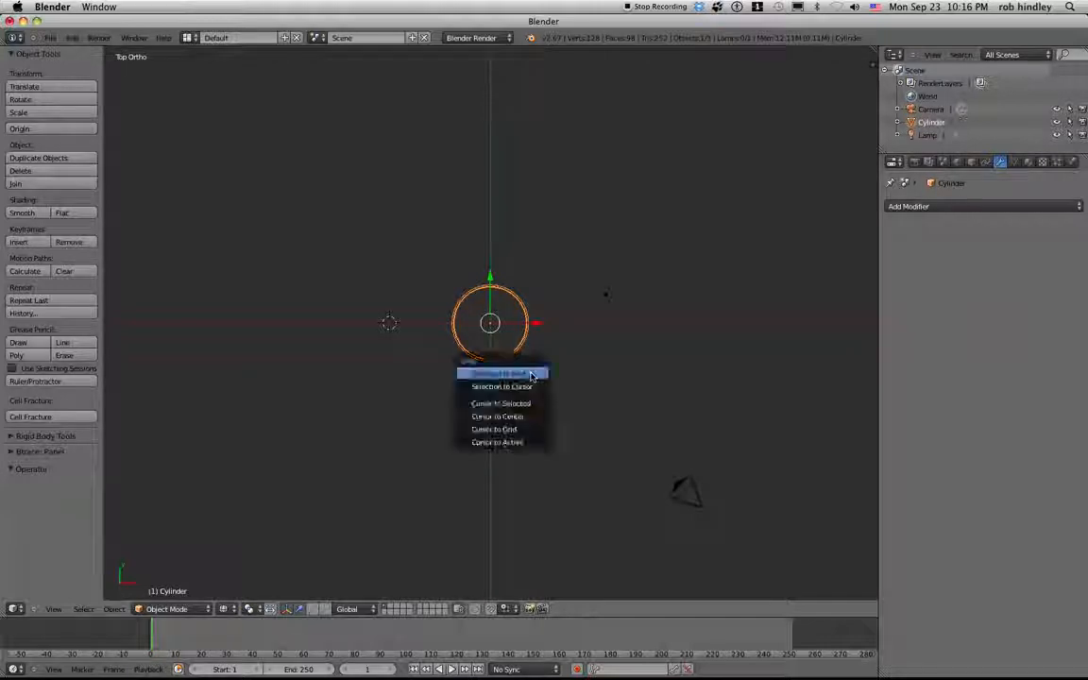
{"action": "left_click", "coordinate": [524, 403]}
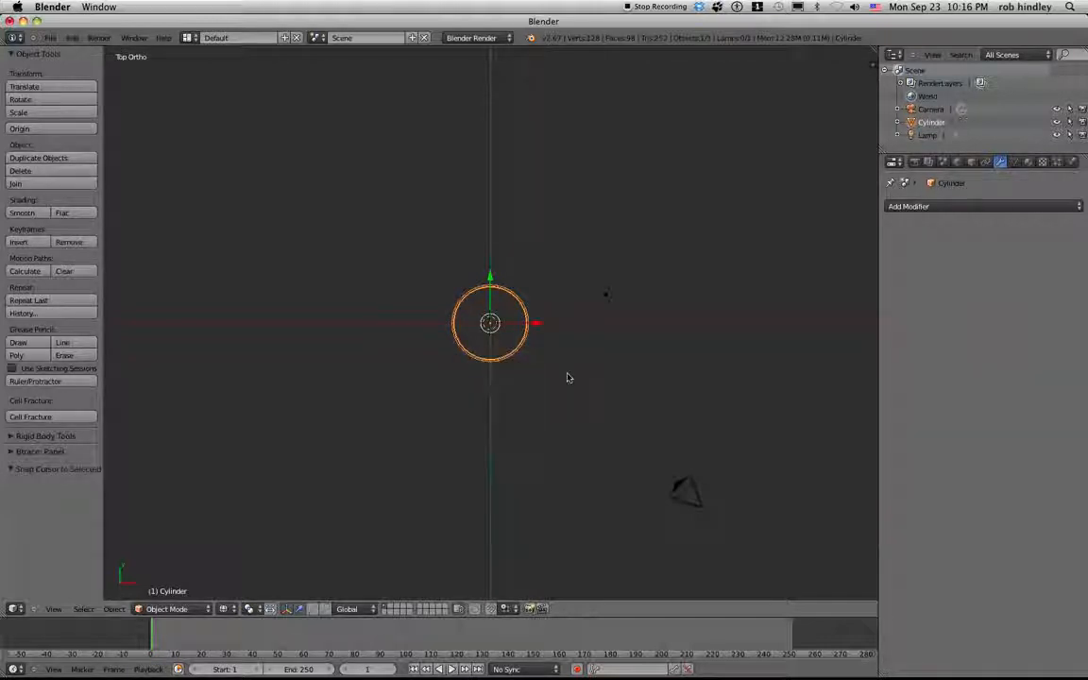
- Add a second cylinder at the 3D cursor and scale it to about 1.243 to fit the glass's inner wall
{"action": "key", "text": "a"}
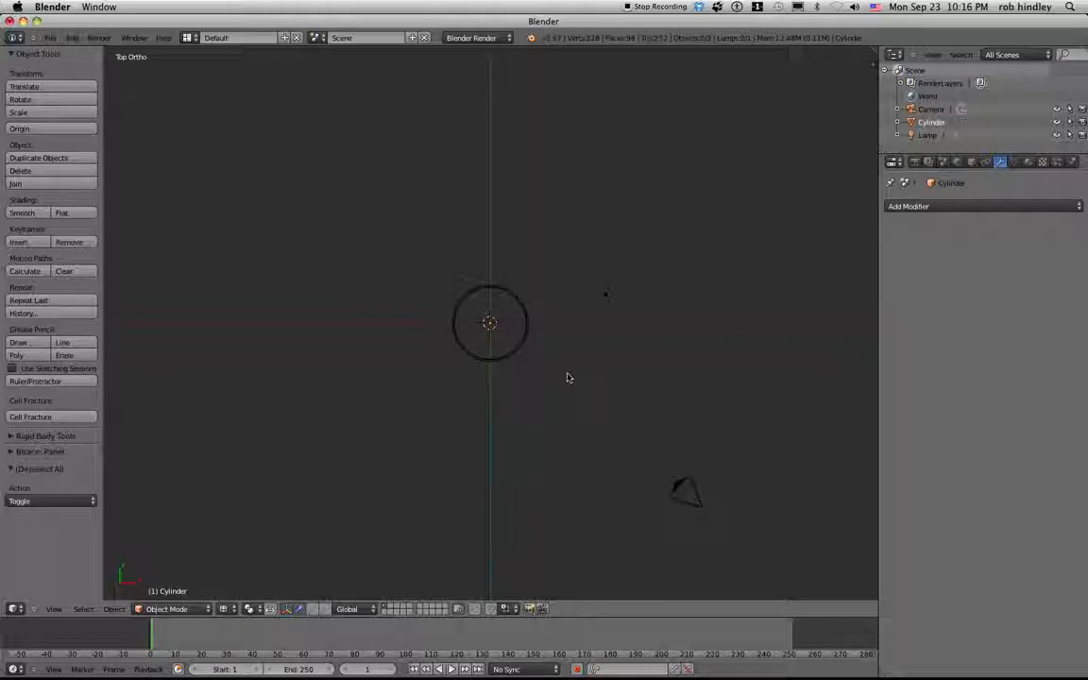
{"action": "key", "text": "shift+a"}
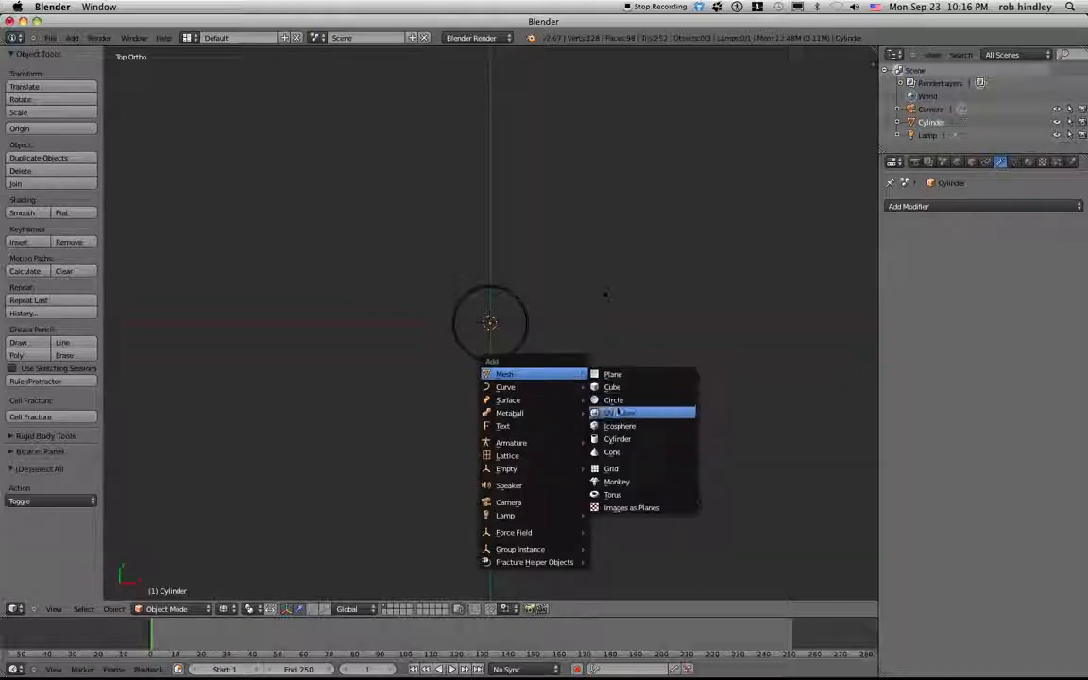
{"action": "left_click", "coordinate": [616, 440]}
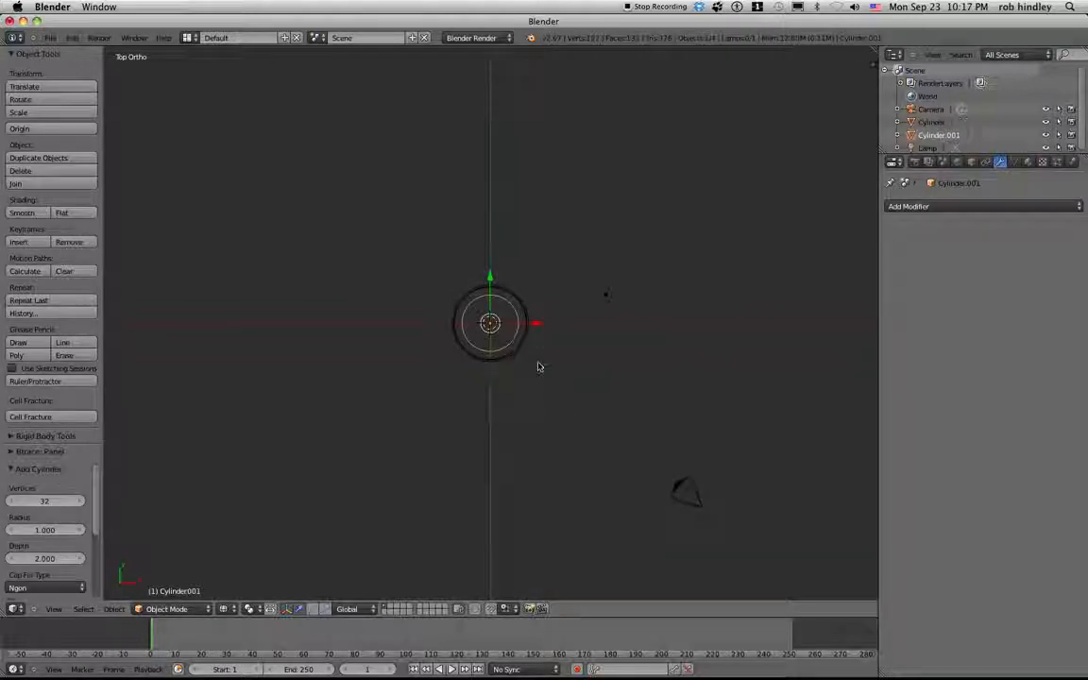
{"action": "key", "text": "s"}
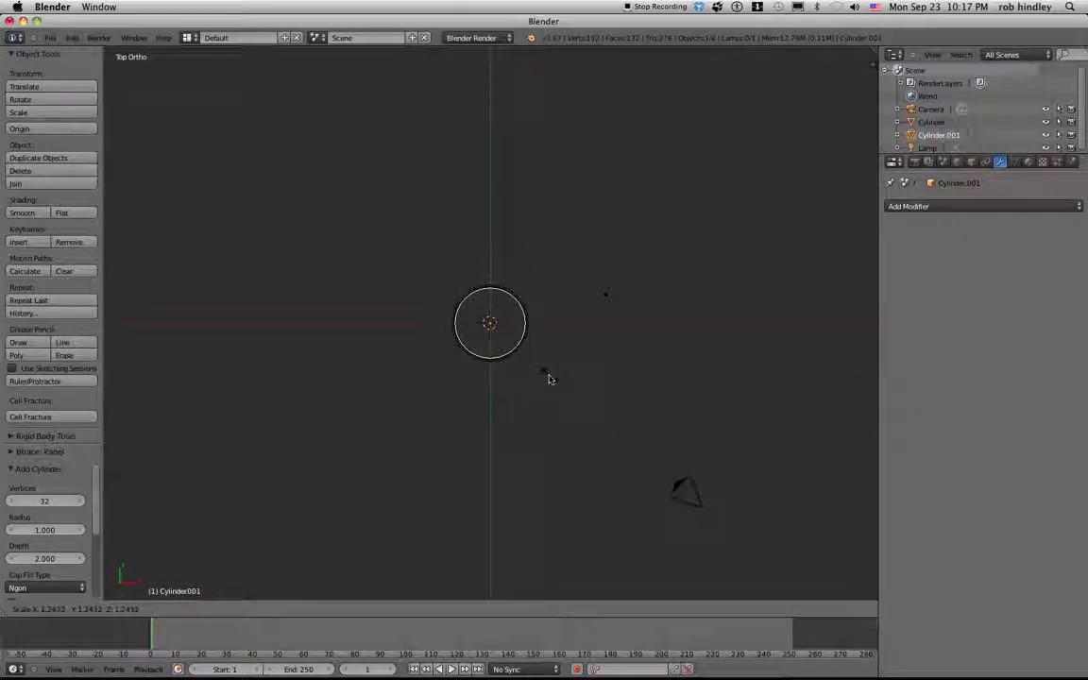
{"action": "left_click", "coordinate": [550, 378]}
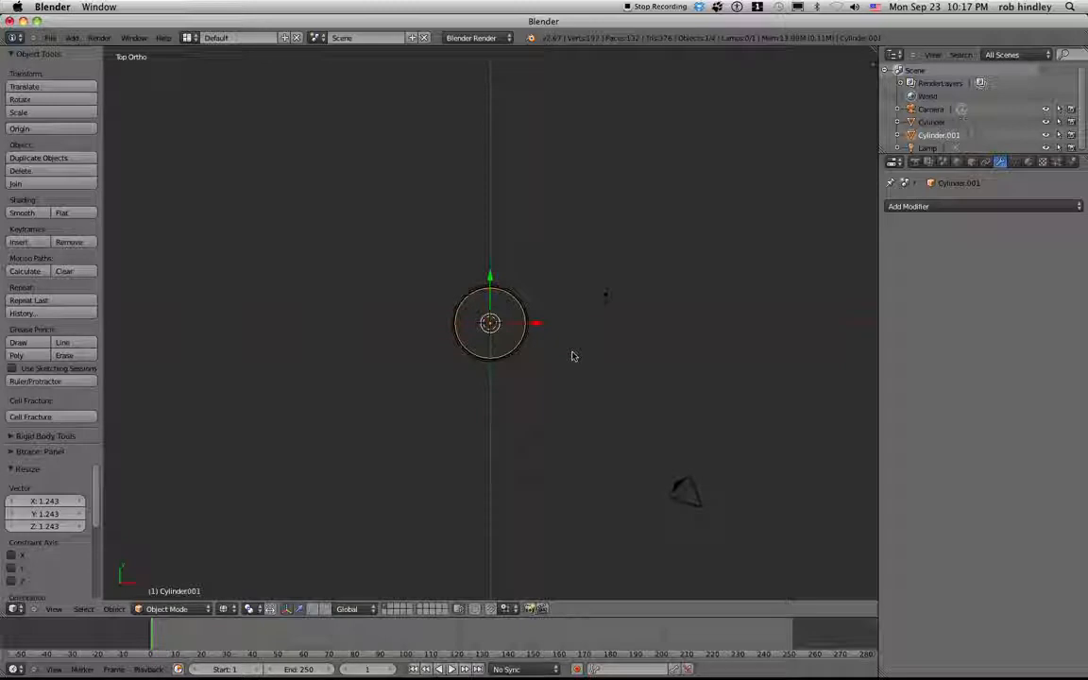
- In front view, shorten the inner cylinder along Z and lower it about 0.71 onto the inside base of the glass
{"action": "key", "text": "KP_1"}
{"action": "left_click_drag", "start_coordinate": [489, 231], "coordinate": [486, 236]}
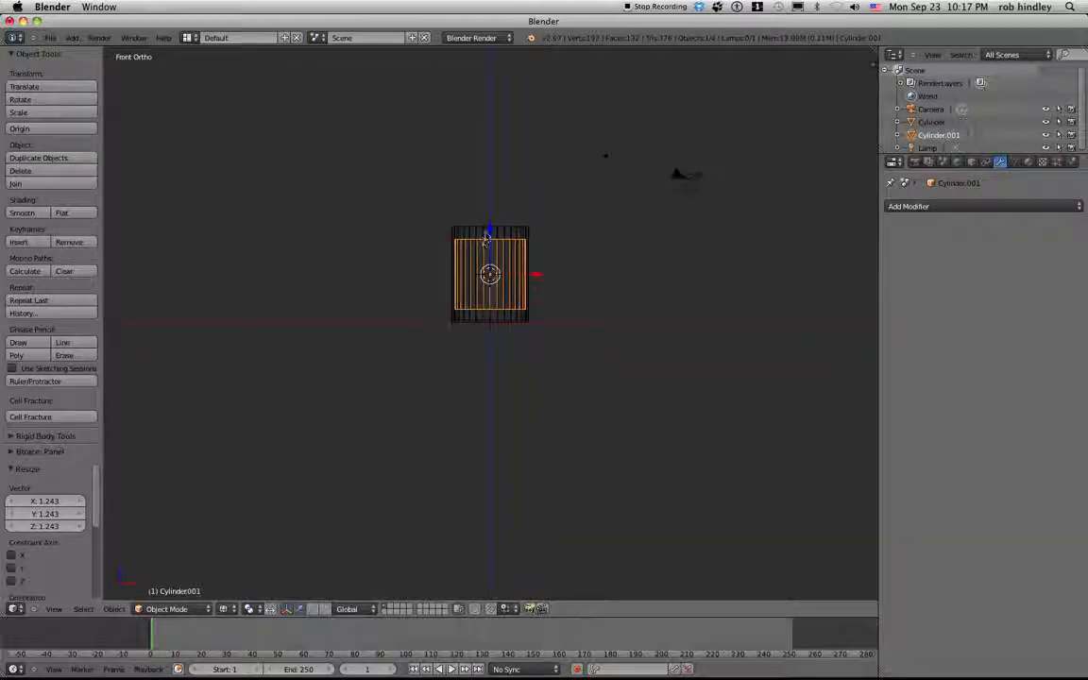
{"action": "key", "text": "s"}
{"action": "key", "text": "z"}
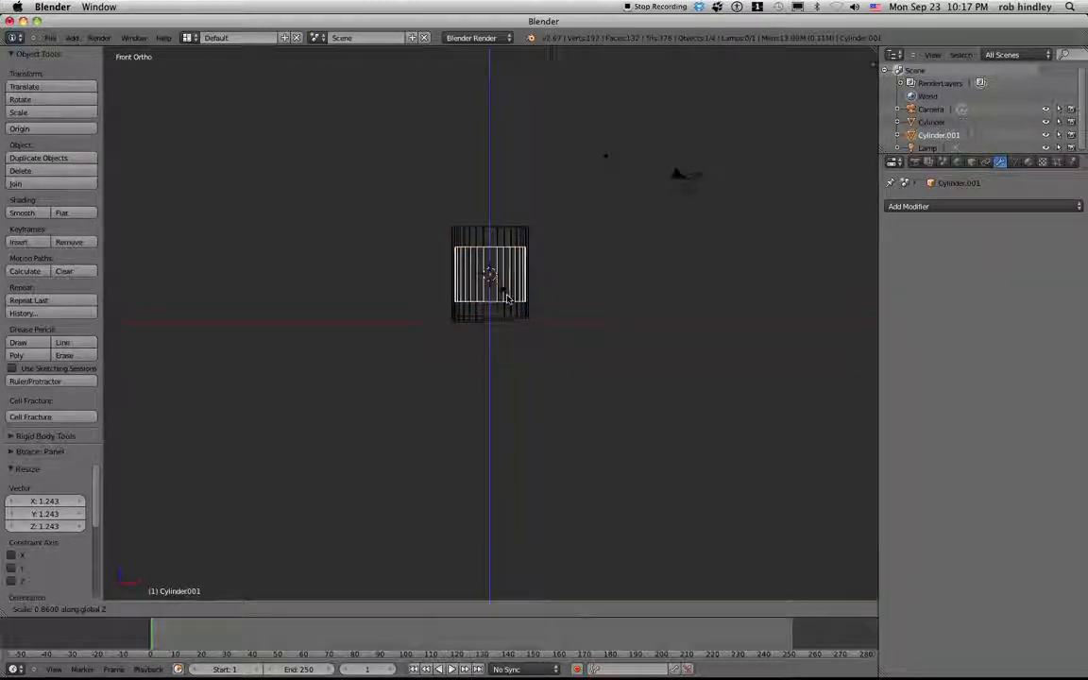
{"action": "left_click", "coordinate": [509, 295]}
{"action": "left_click_drag", "start_coordinate": [491, 230], "coordinate": [491, 250]}
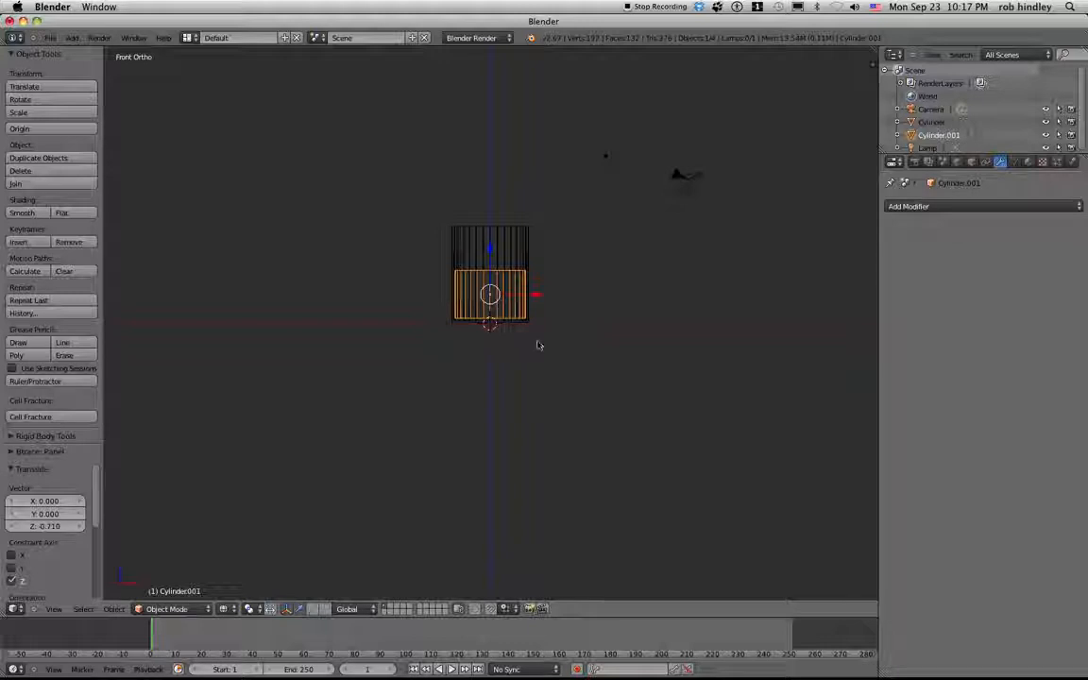
- Deselect everything and add a mesh plane at the base of the glass
{"action": "key", "text": "a"}
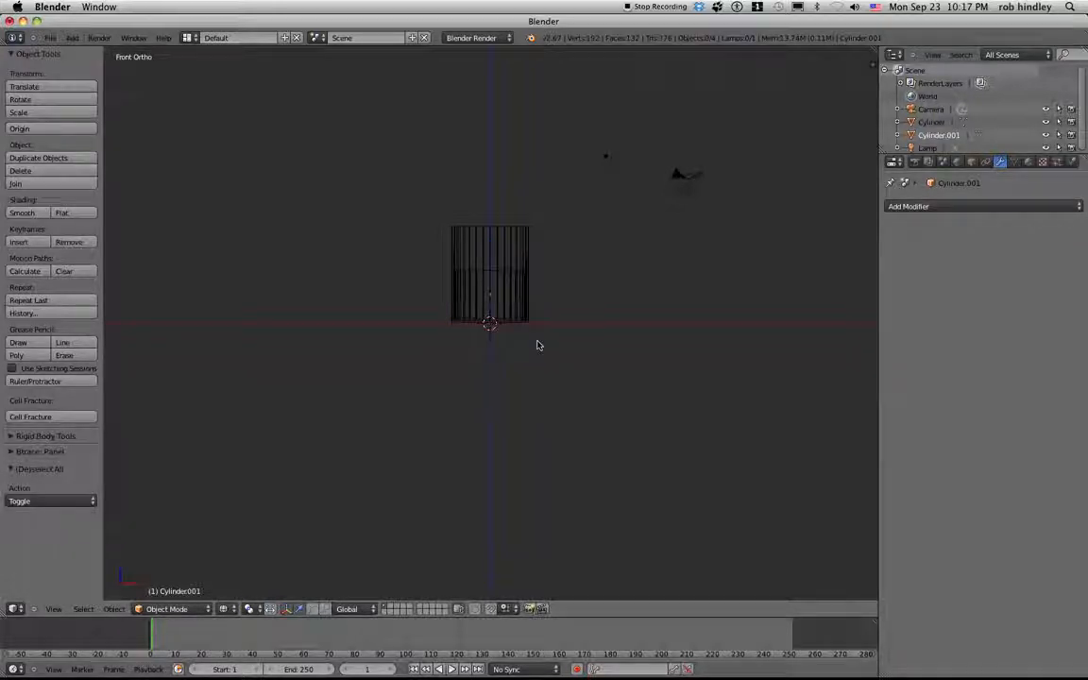
{"action": "key", "text": "shift+a"}
{"action": "mouse_move", "coordinate": [537, 342]}
{"action": "left_click", "coordinate": [580, 343]}
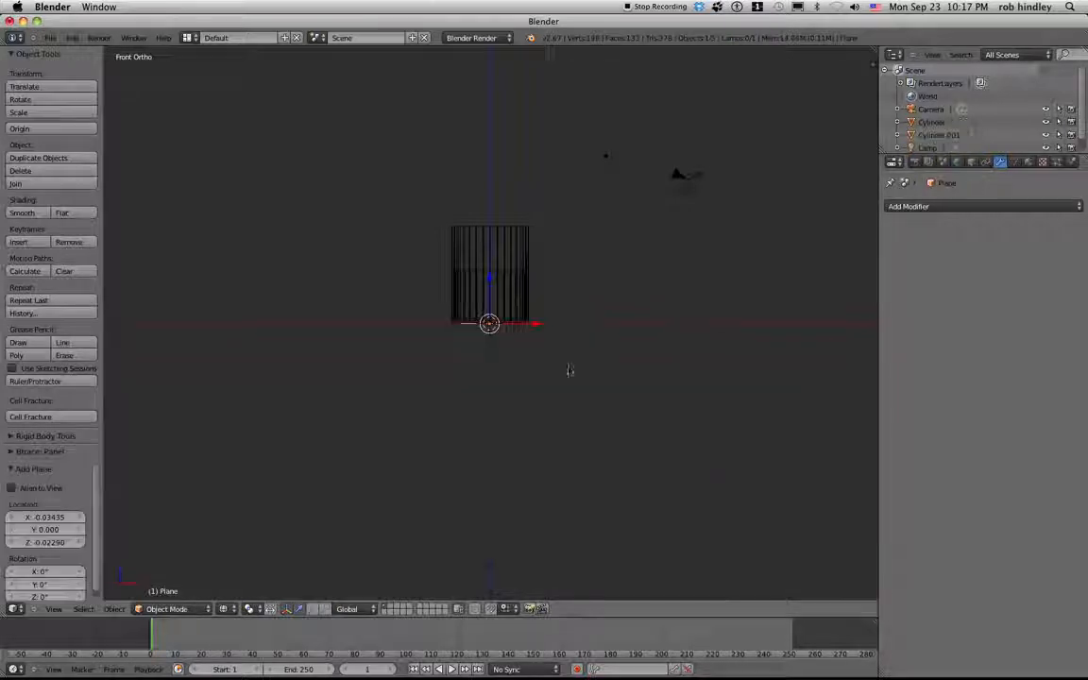
- Give the plane an Ocean modifier and scale it down to about 0.098, slightly wider than the glass
{"action": "left_click", "coordinate": [945, 206]}
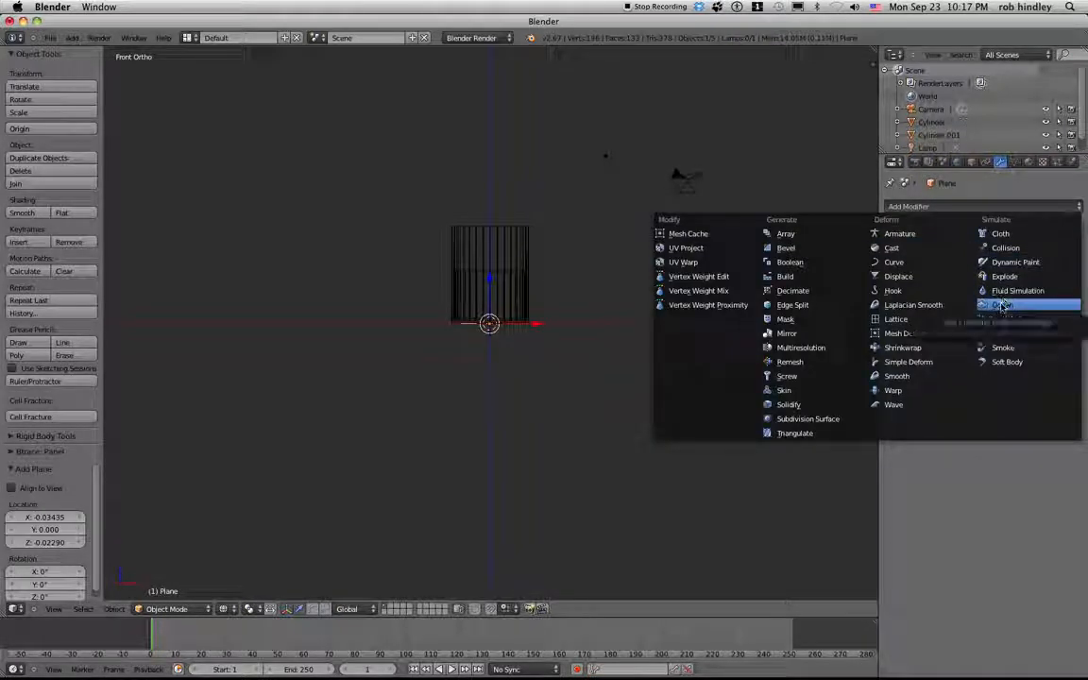
{"action": "left_click", "coordinate": [1003, 305]}
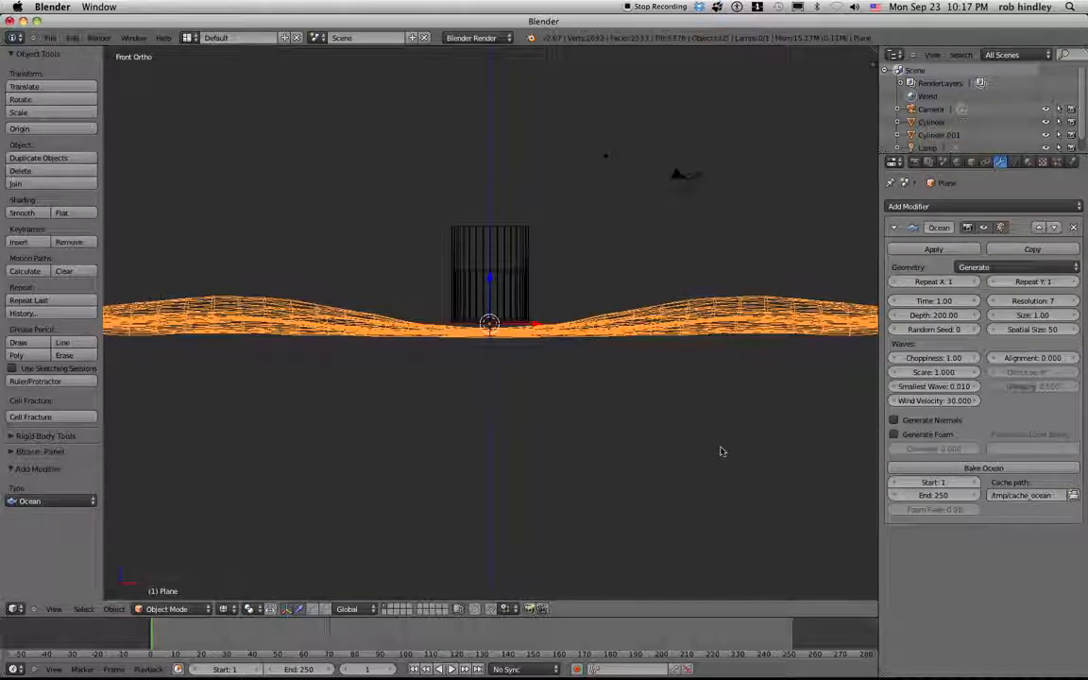
{"action": "key", "text": "s"}
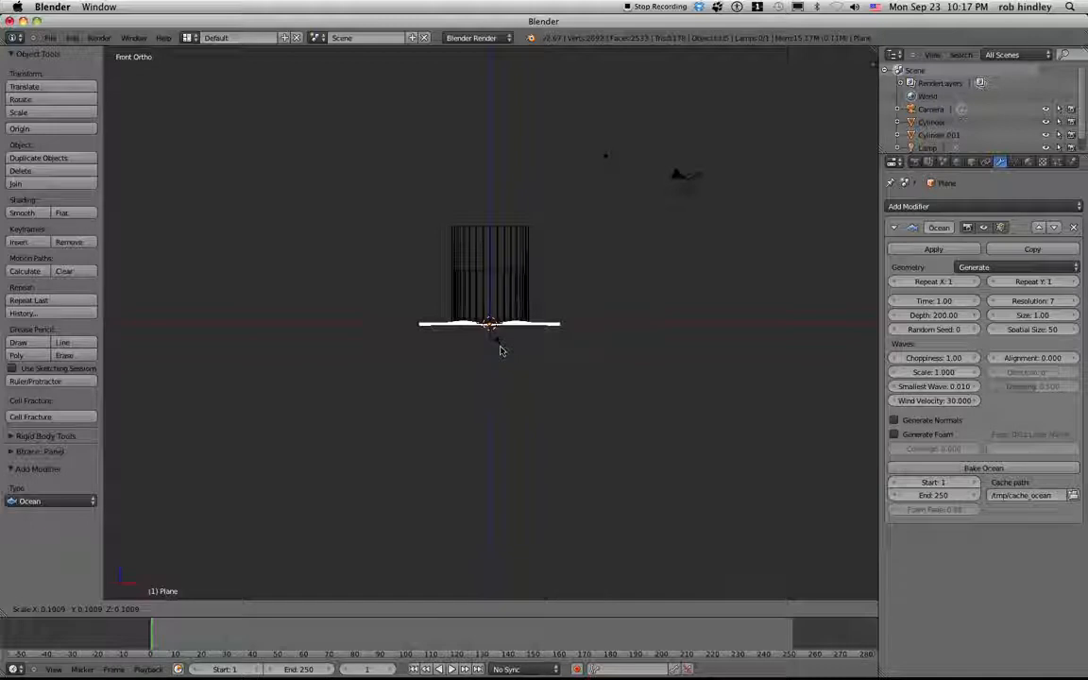
{"action": "left_click", "coordinate": [504, 353]}
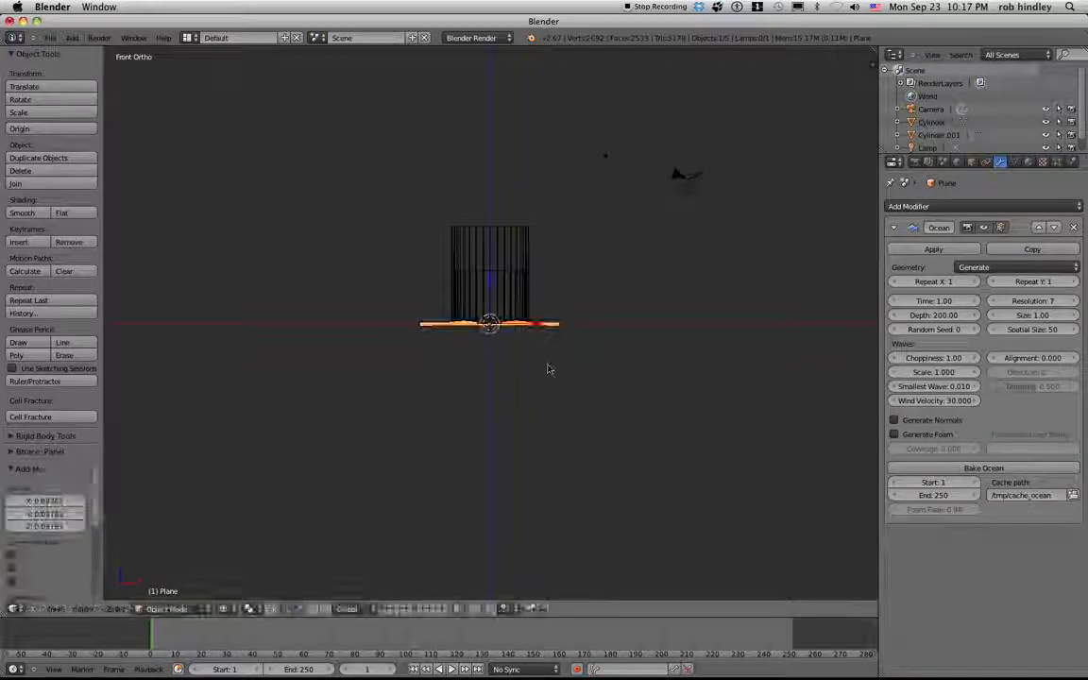
- Add a Boolean modifier to the ocean plane, set to Intersect with the inner cylinder Cylinder.001
{"action": "left_click", "coordinate": [895, 227]}
{"action": "left_click", "coordinate": [914, 206]}
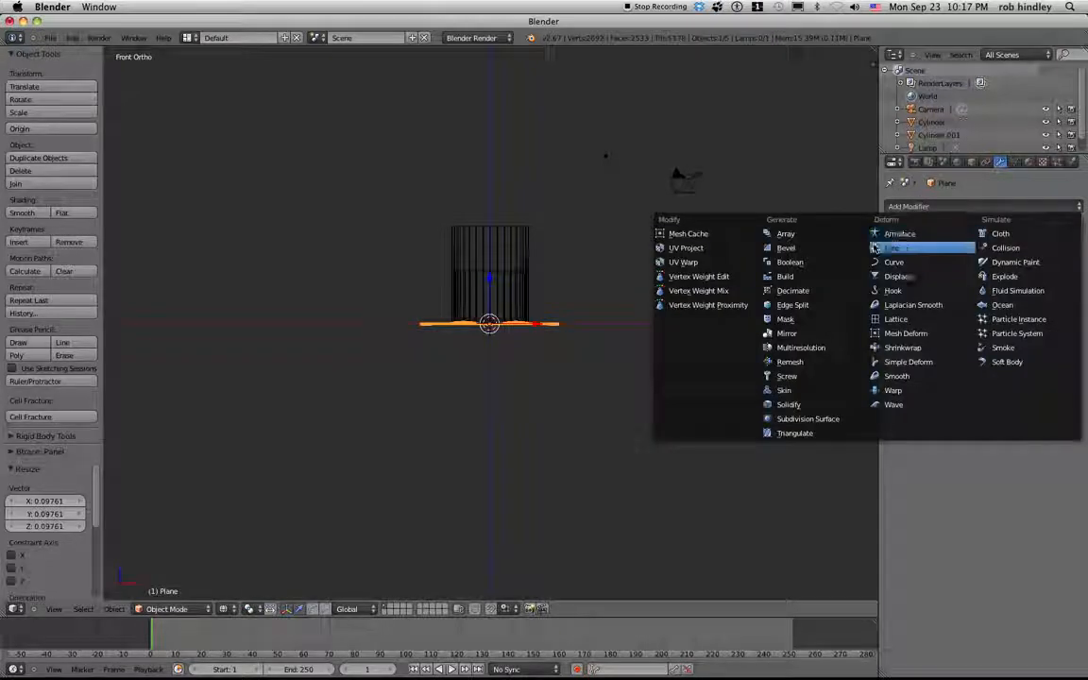
{"action": "left_click", "coordinate": [797, 263]}
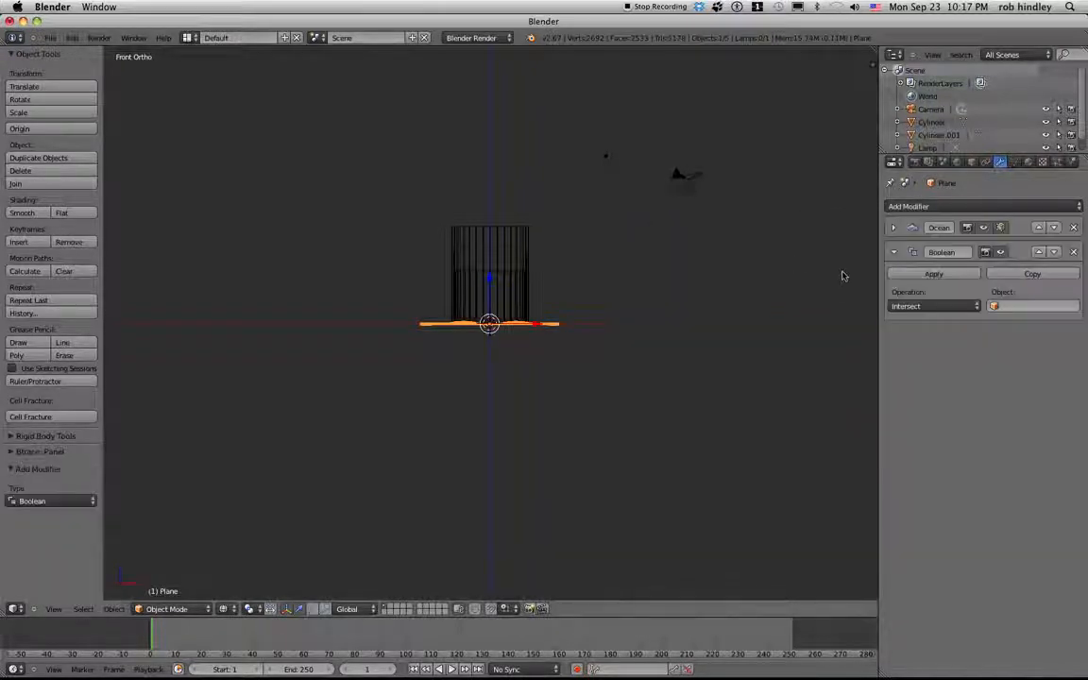
{"action": "left_click", "coordinate": [1013, 307]}
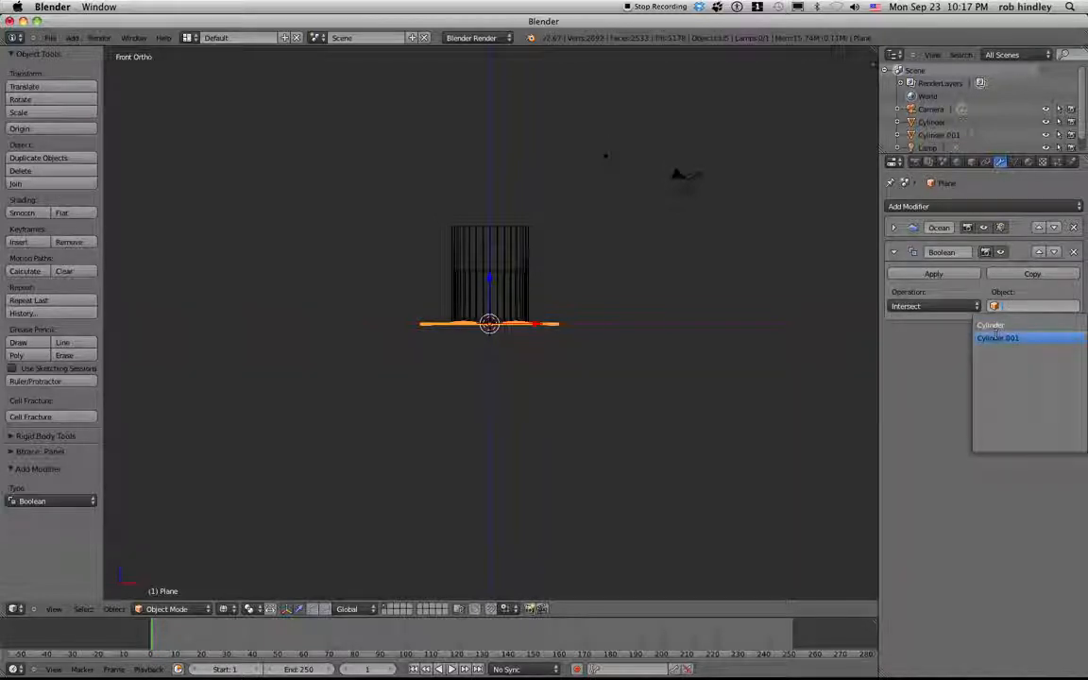
{"action": "left_click", "coordinate": [997, 338]}
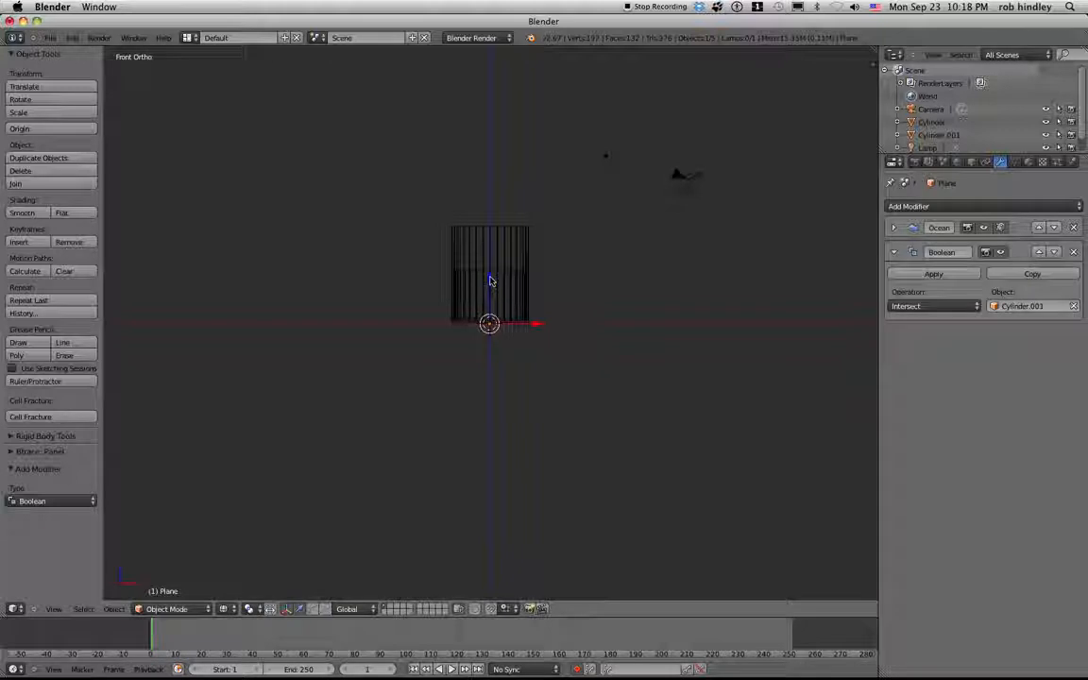
- With automatic keyframing on at frame 1, raise the ocean plane about 0.16 along Z into the inner cylinder's base
{"action": "key", "text": "g"}
{"action": "key", "text": "z"}
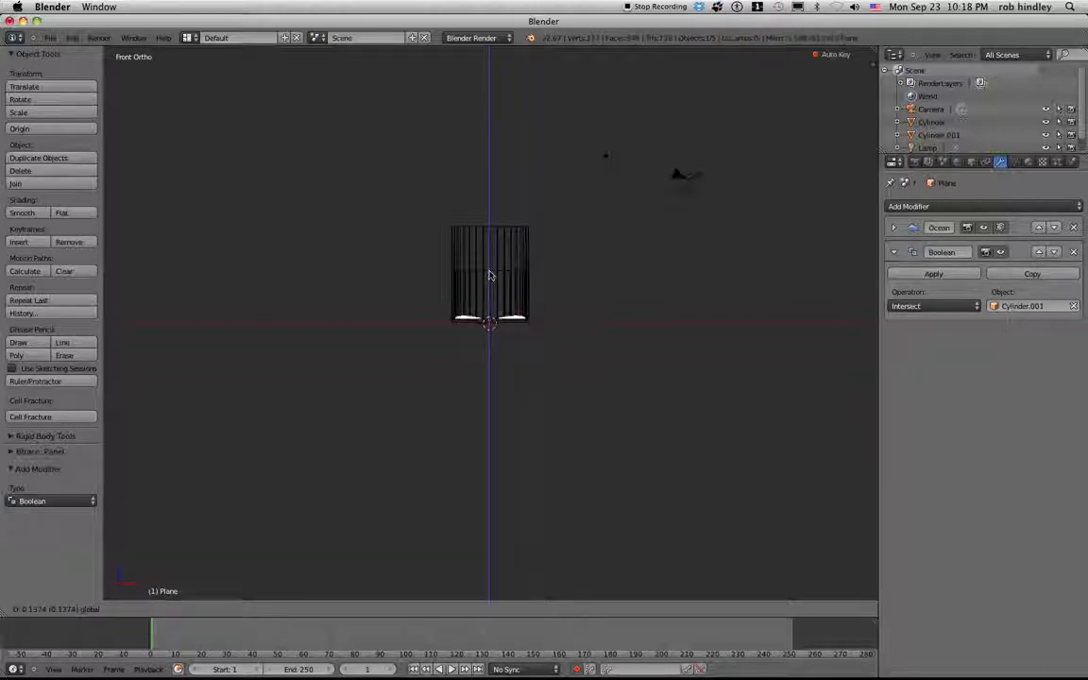
{"action": "left_click", "coordinate": [492, 275]}
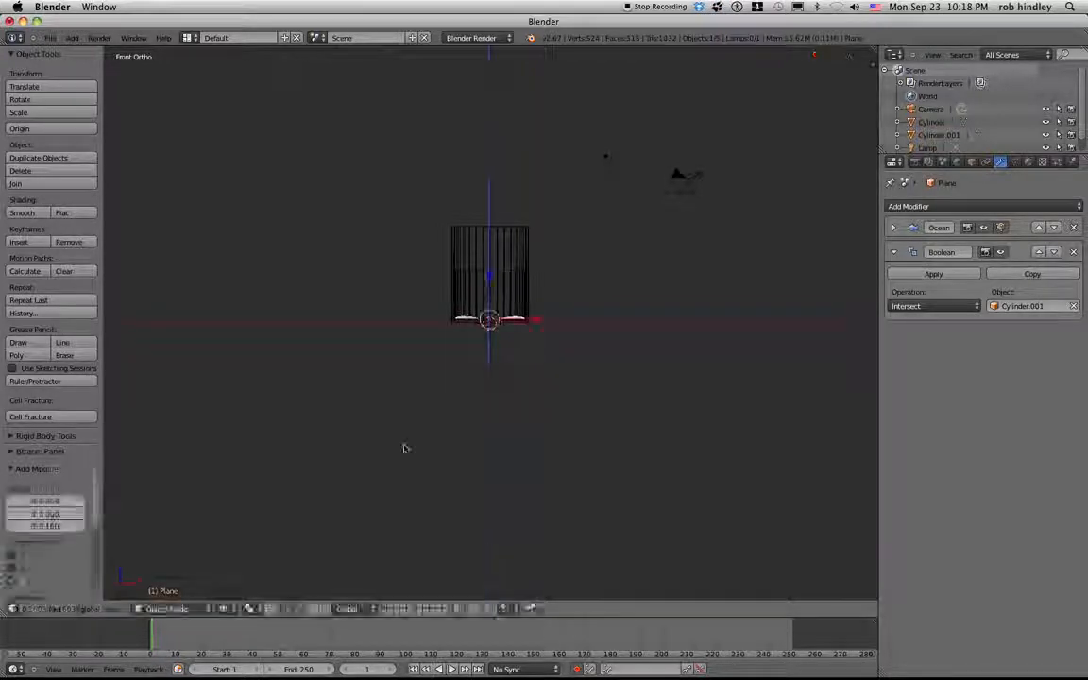
- At frame 50, raise the ocean plane about 1.626 along Z to the top of the inner cylinder
{"action": "left_click_drag", "start_coordinate": [165, 634], "coordinate": [279, 631]}
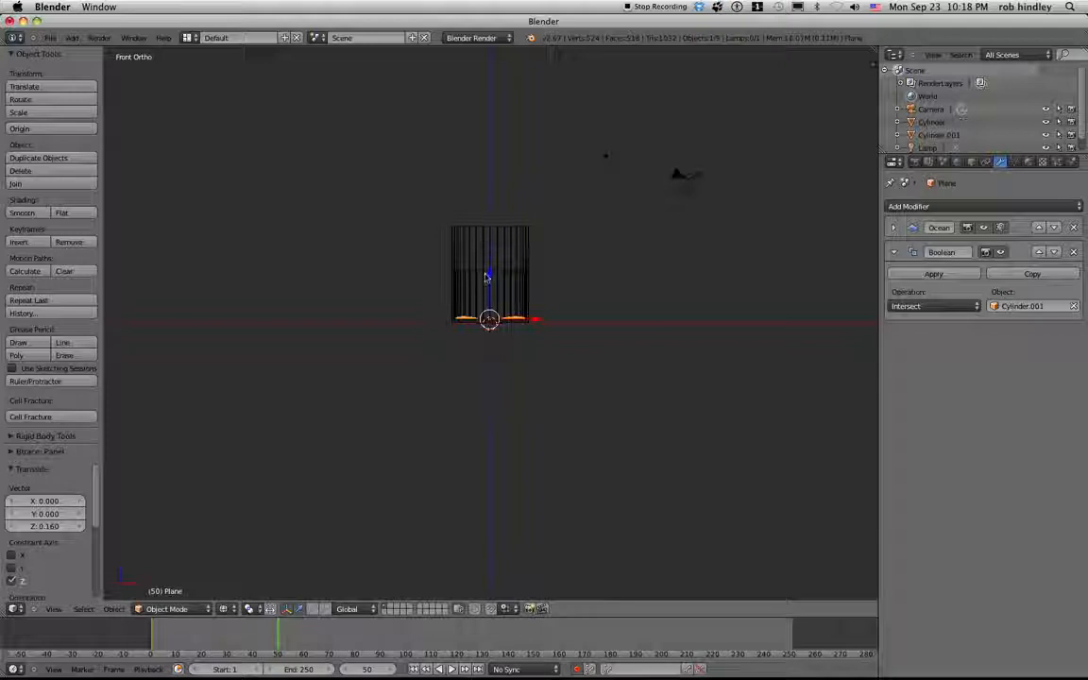
{"action": "key", "text": "g"}
{"action": "key", "text": "z"}
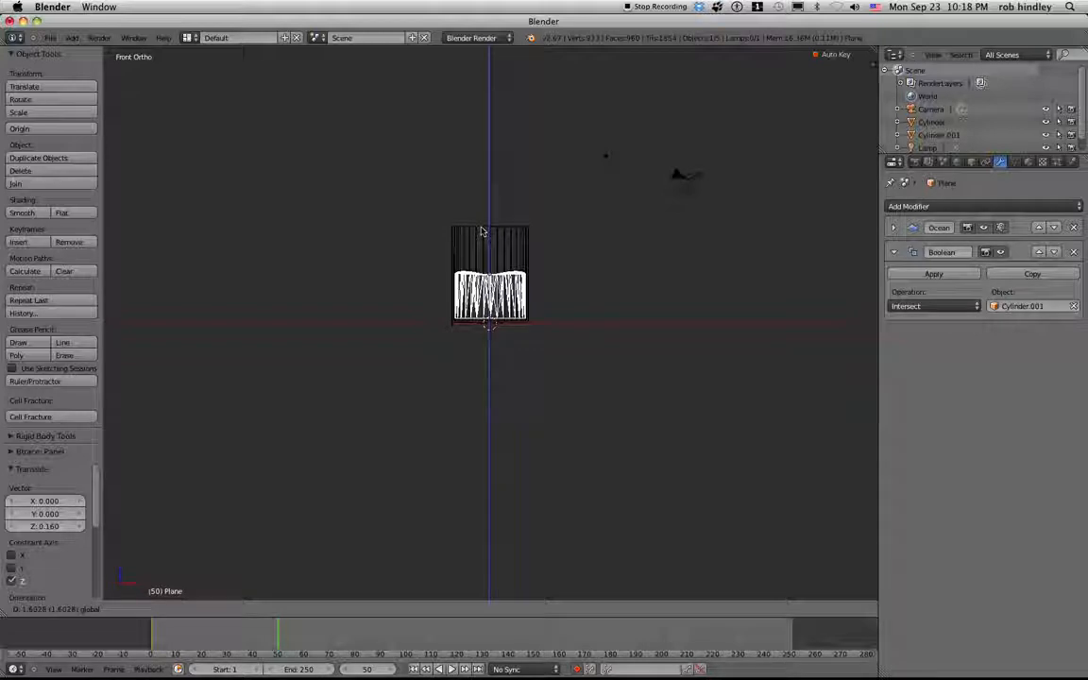
{"action": "left_click", "coordinate": [481, 231]}
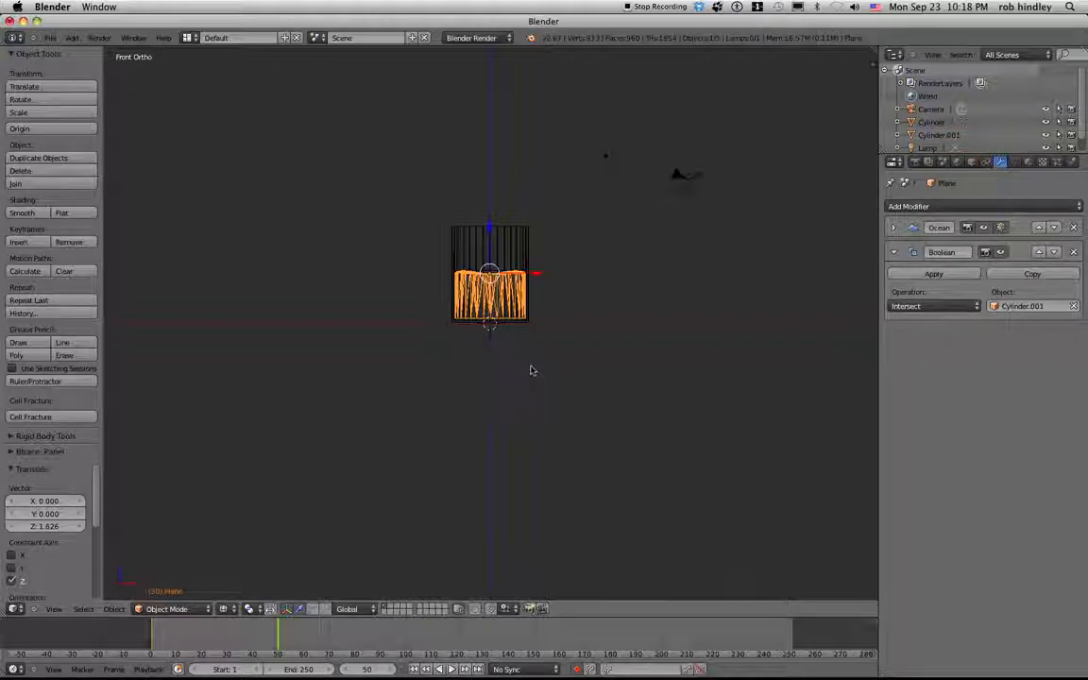
- Return to frame 1 and keyframe the Ocean modifier's Time at 1.00
{"action": "key", "text": "shift+Left"}
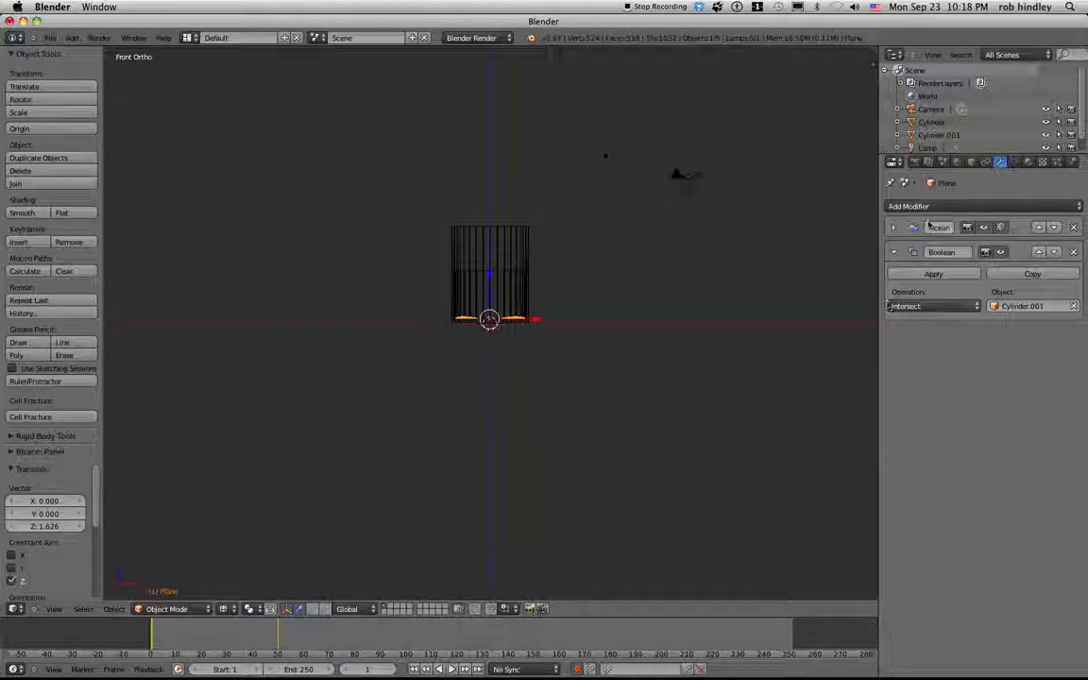
{"action": "left_click", "coordinate": [893, 252]}
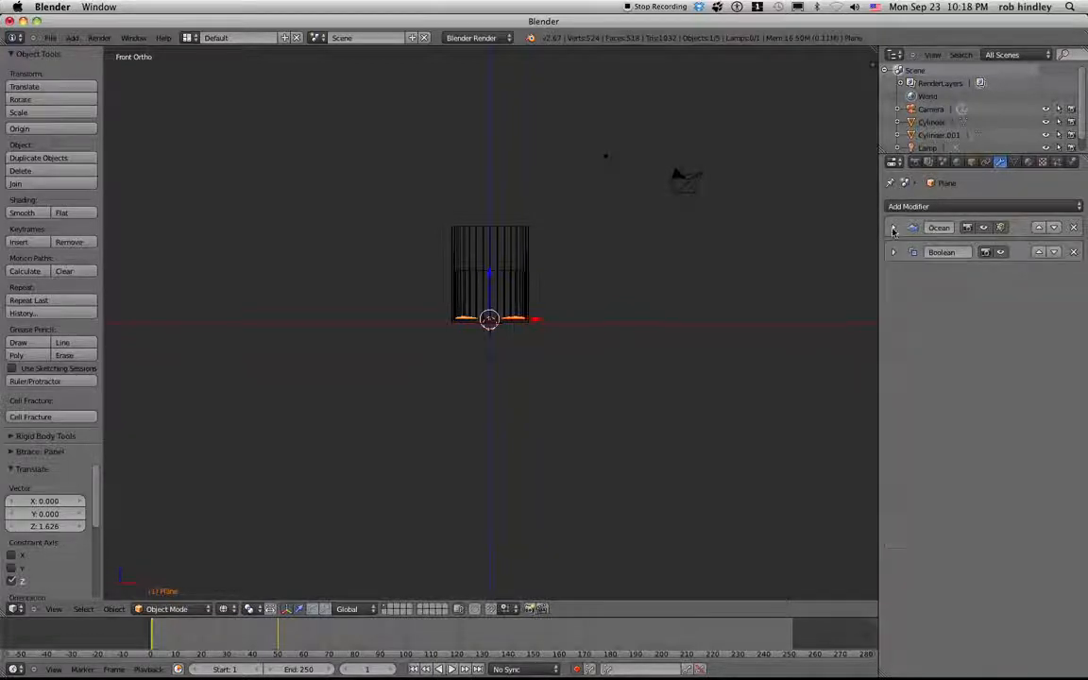
{"action": "left_click", "coordinate": [894, 228]}
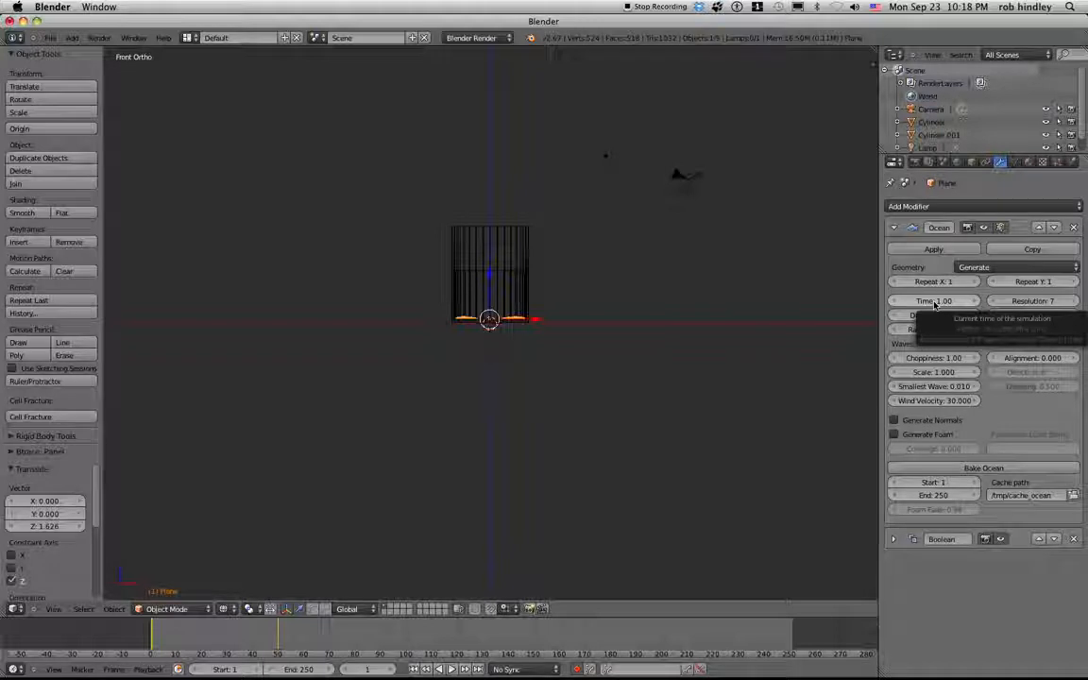
{"action": "key", "text": "i"}
- At frame 80, set the Ocean modifier's Time to 5.00 and keyframe it
{"action": "left_click_drag", "start_coordinate": [227, 649], "coordinate": [356, 639]}
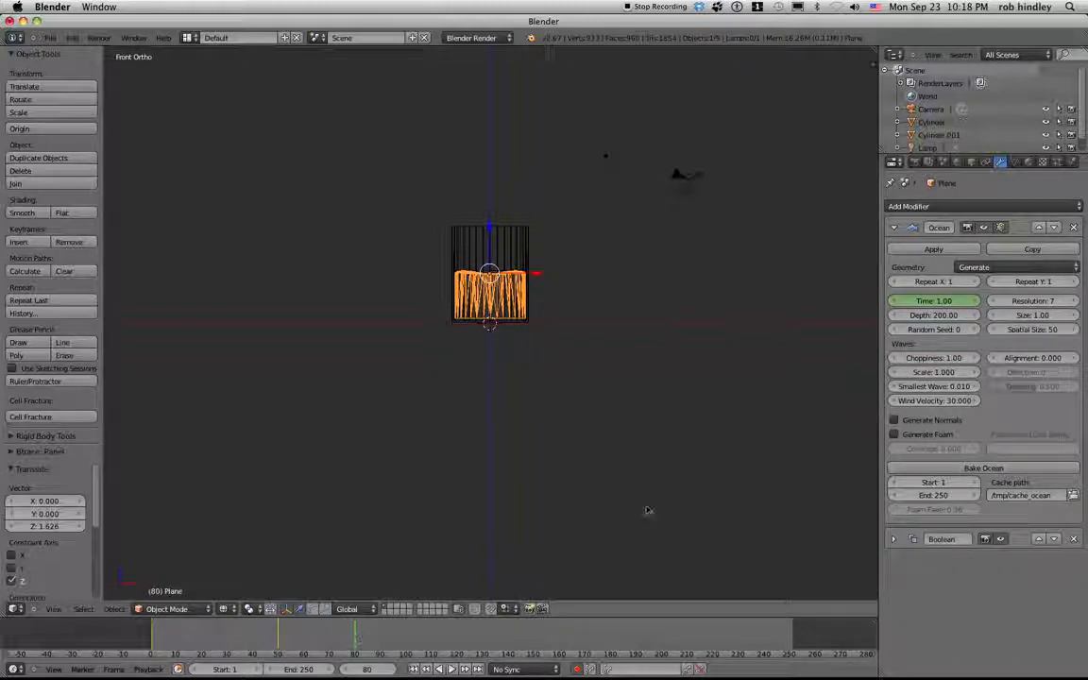
{"action": "left_click", "coordinate": [925, 303]}
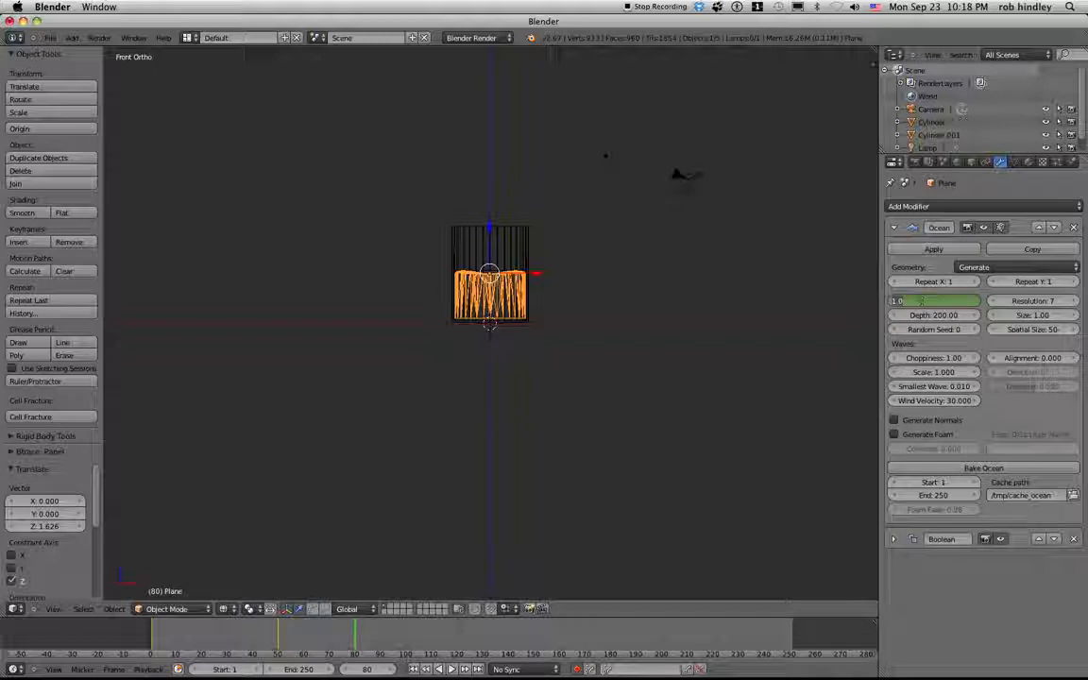
{"action": "type", "text": "5"}
{"action": "key", "text": "Return"}
{"action": "key", "text": "i"}
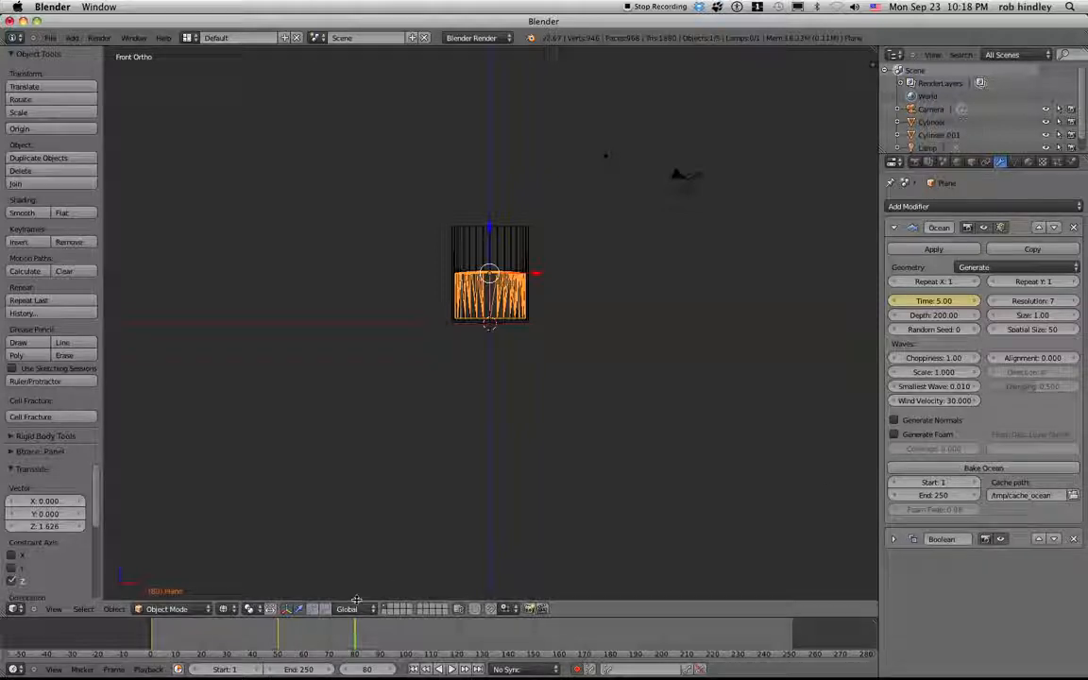
- At frame 1, set the Ocean modifier's wave Scale to 0 and keyframe it
{"action": "left_click_drag", "start_coordinate": [355, 640], "coordinate": [152, 646]}
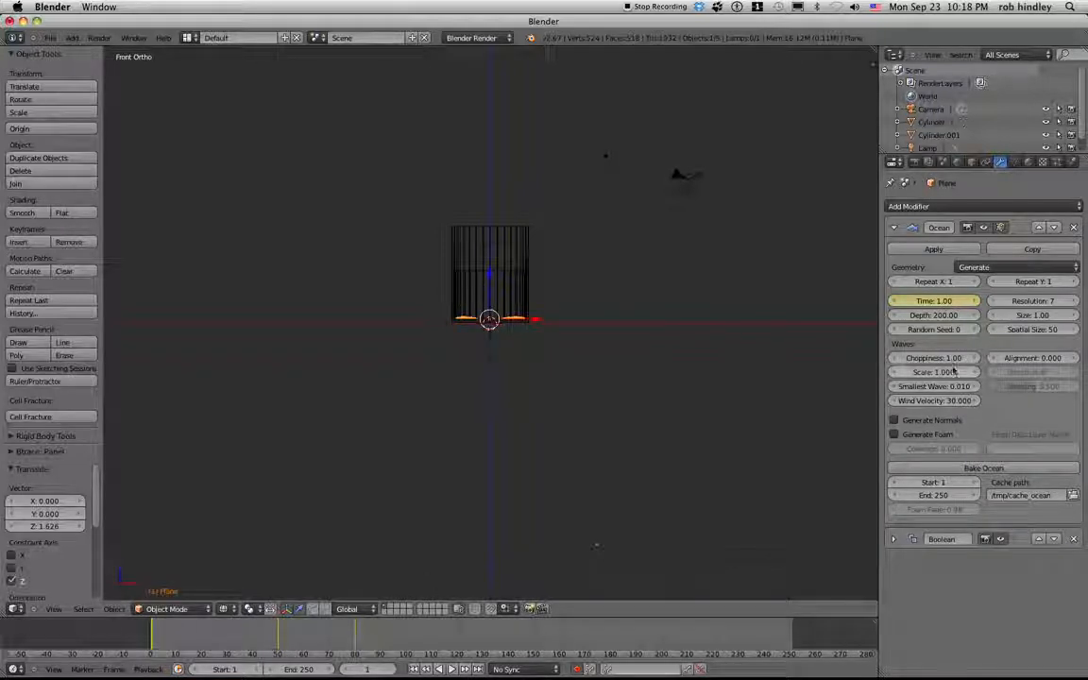
{"action": "left_click", "coordinate": [937, 373]}
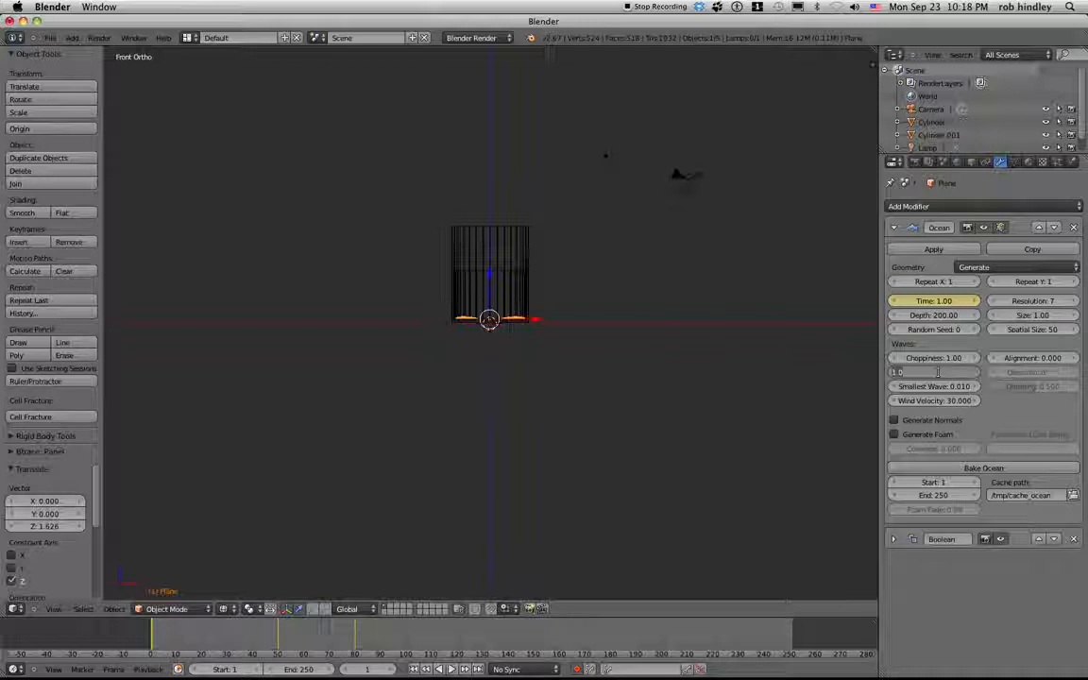
{"action": "key", "text": "Return"}
{"action": "key", "text": "i"}
- Animate the ocean's wave Scale to 5.2 at frame 50 and 1.4 at frame 80
{"action": "left_click_drag", "start_coordinate": [225, 635], "coordinate": [277, 635]}
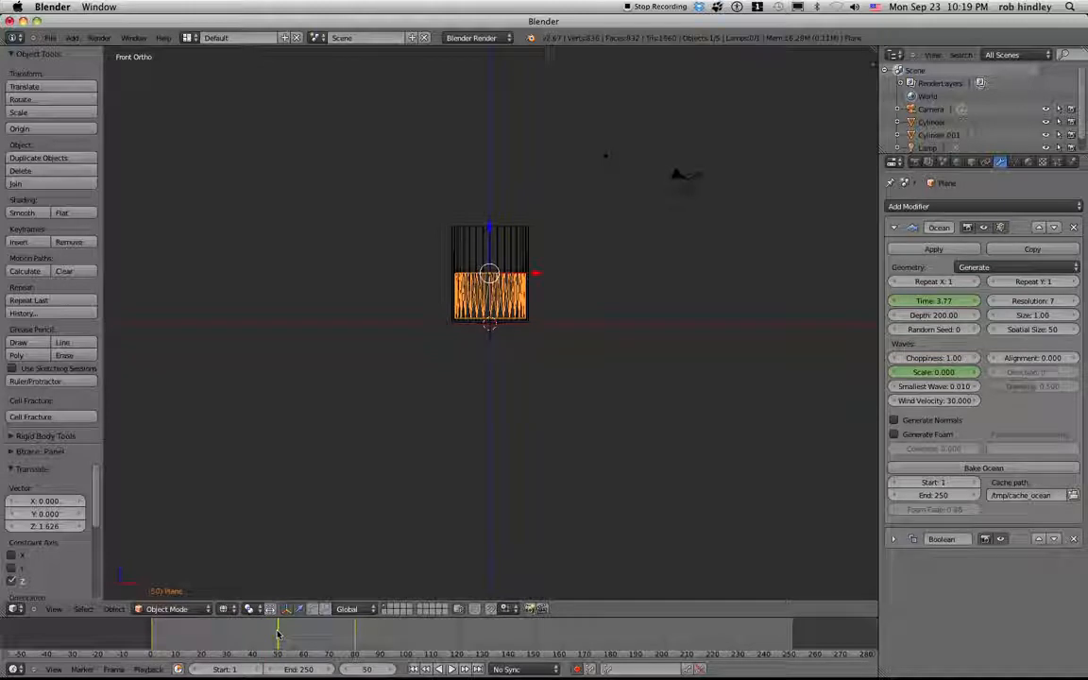
{"action": "mouse_move", "coordinate": [940, 376]}
{"action": "left_mouse_down"}
{"action": "mouse_move", "coordinate": [997, 376]}
{"action": "mouse_move", "coordinate": [984, 376]}
{"action": "left_mouse_up"}
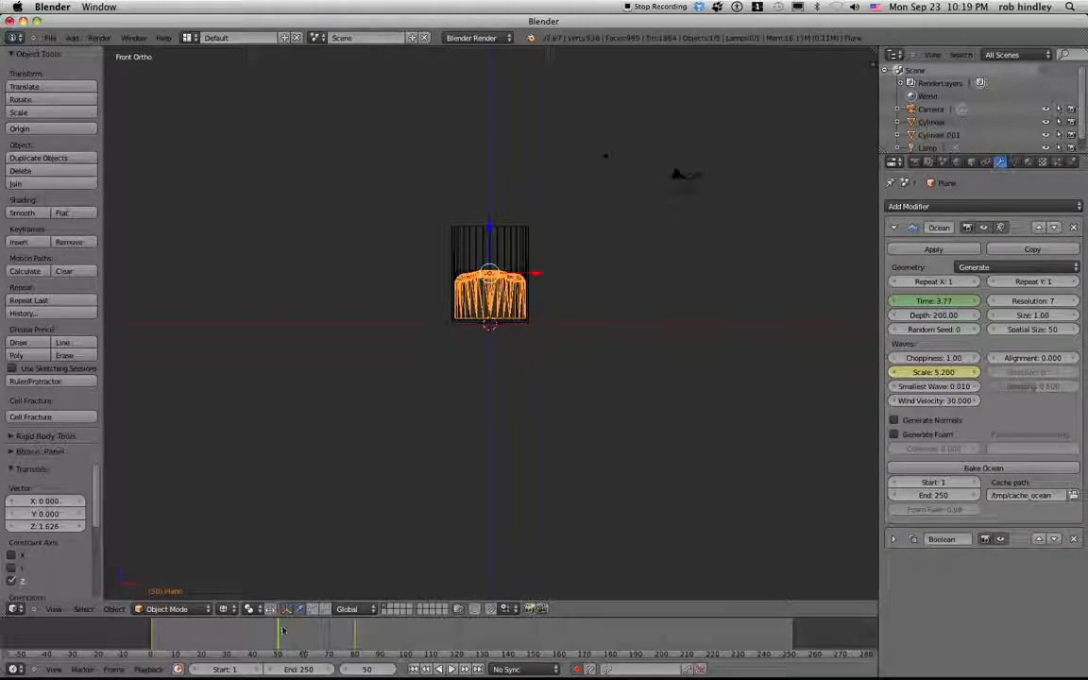
{"action": "left_click", "coordinate": [331, 637]}
{"action": "left_click_drag", "start_coordinate": [331, 636], "coordinate": [356, 635]}
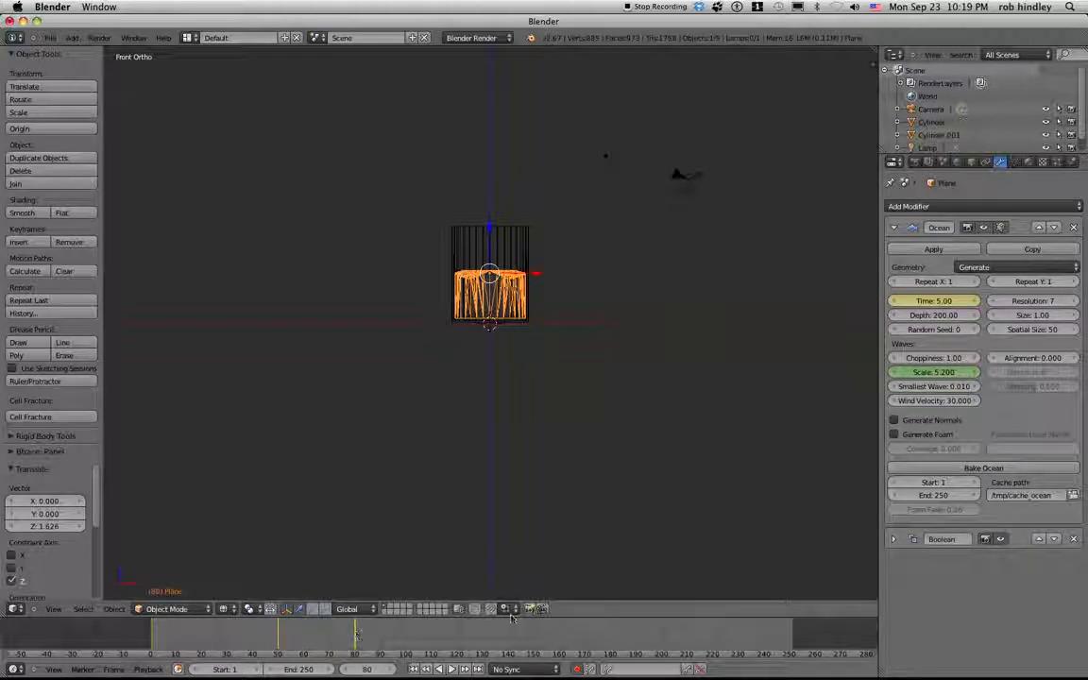
{"action": "left_click_drag", "start_coordinate": [933, 372], "coordinate": [878, 373]}
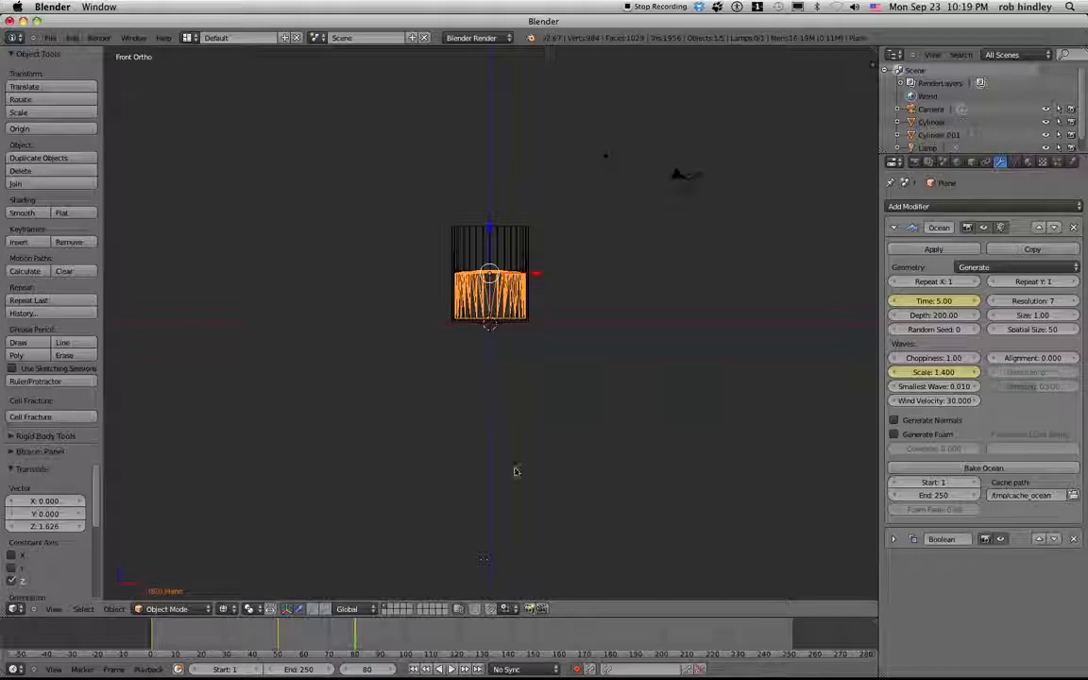
- Play the filling animation from frame 1 and stop it once the glass is full, checking the liquid at an angle
{"action": "left_click", "coordinate": [434, 669]}
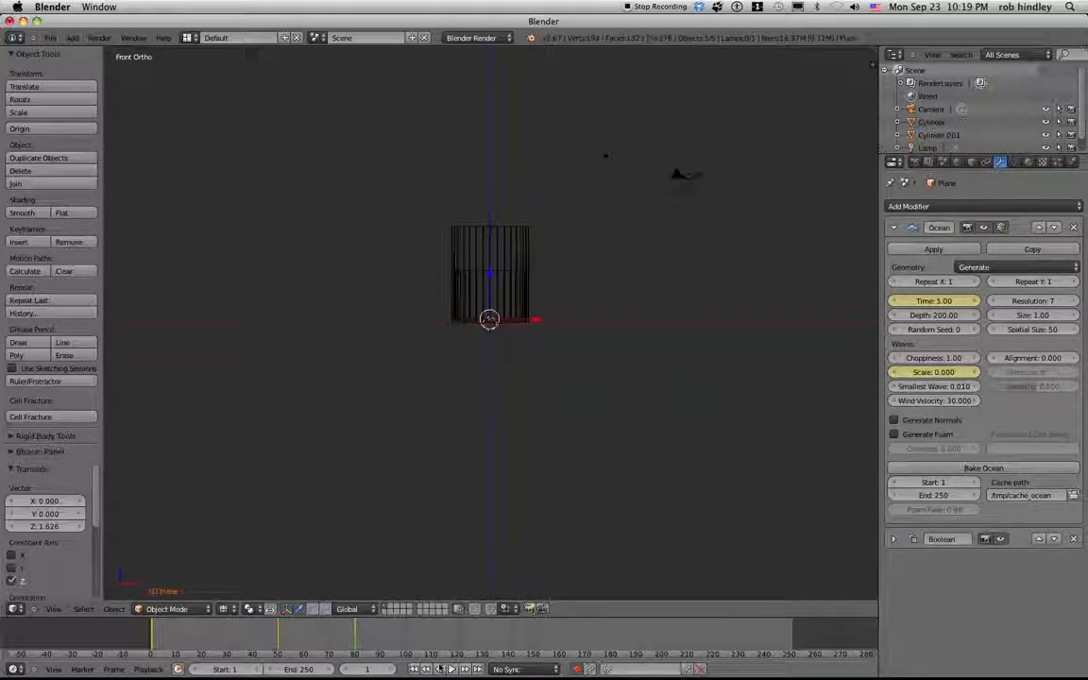
{"action": "left_click", "coordinate": [451, 669]}
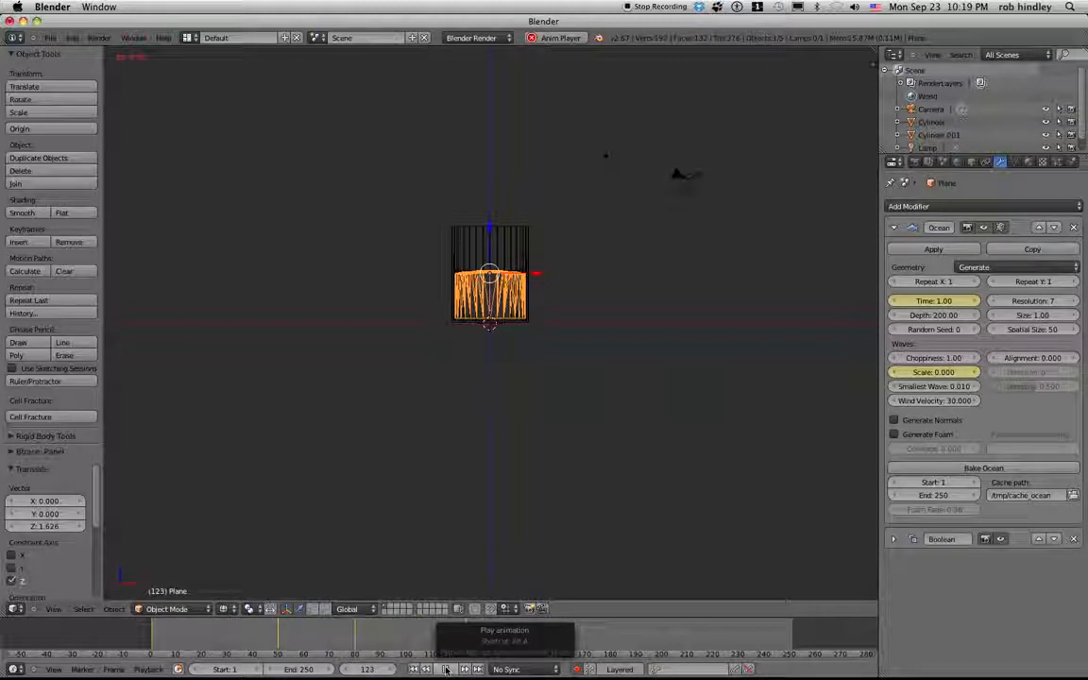
{"action": "left_click", "coordinate": [446, 670]}
{"action": "middle_click_drag", "start_coordinate": [564, 429], "coordinate": [532, 467]}
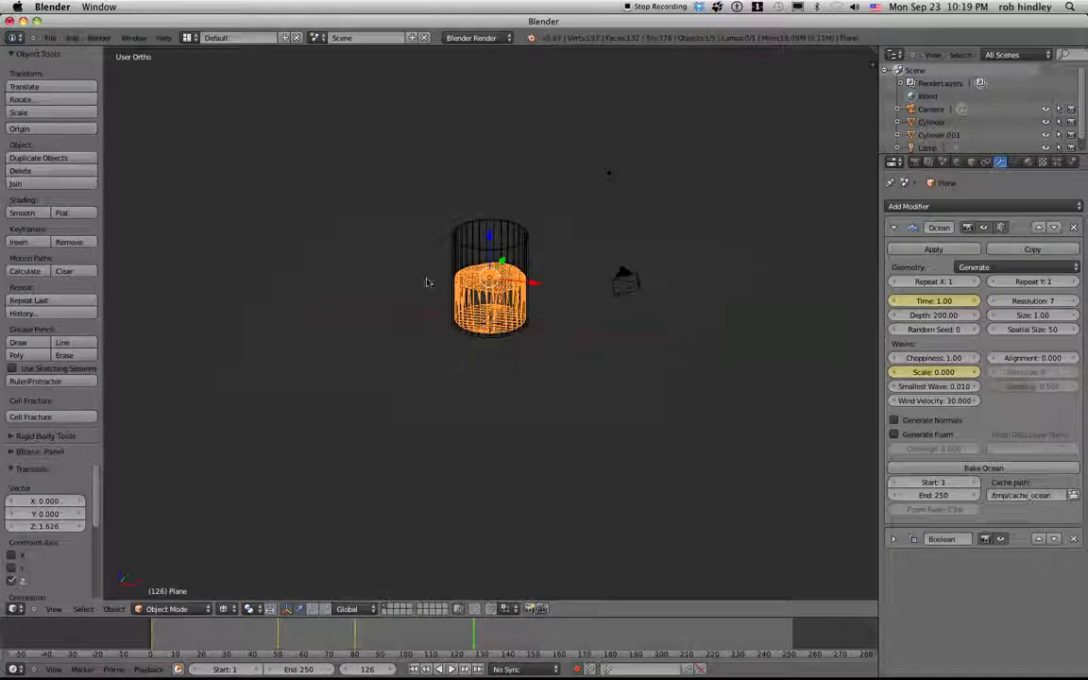
- Switch the render engine to Cycles and give the outer glass cylinder a new Glass BSDF material
{"action": "left_click", "coordinate": [474, 38]}
{"action": "left_click", "coordinate": [477, 81]}
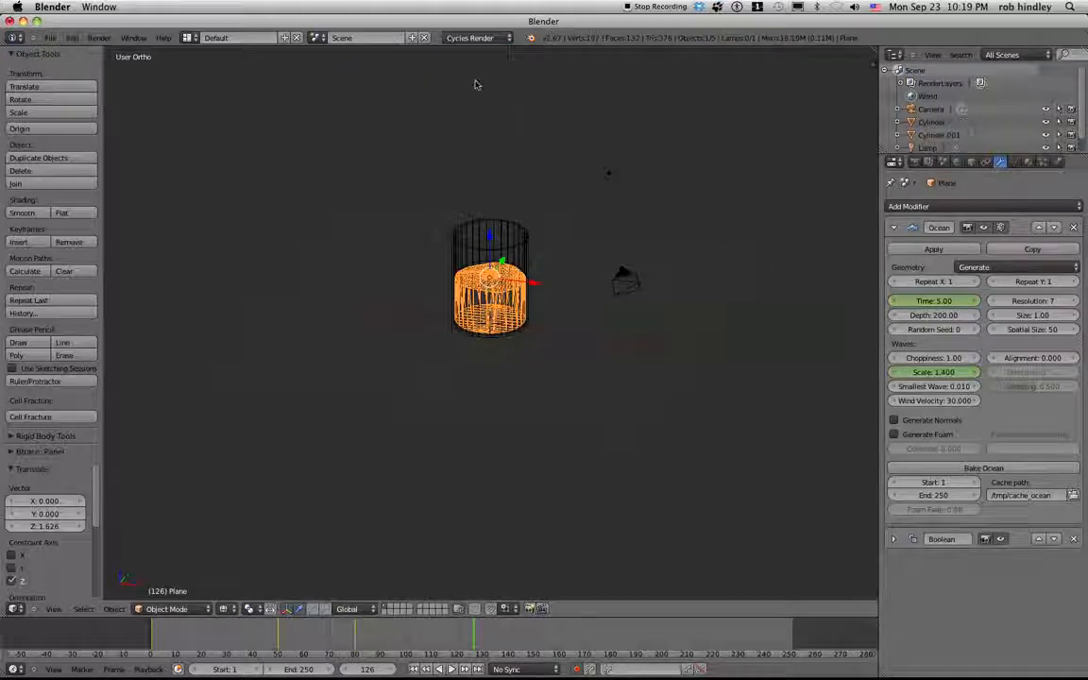
{"action": "middle_click_drag", "start_coordinate": [571, 336], "coordinate": [549, 274]}
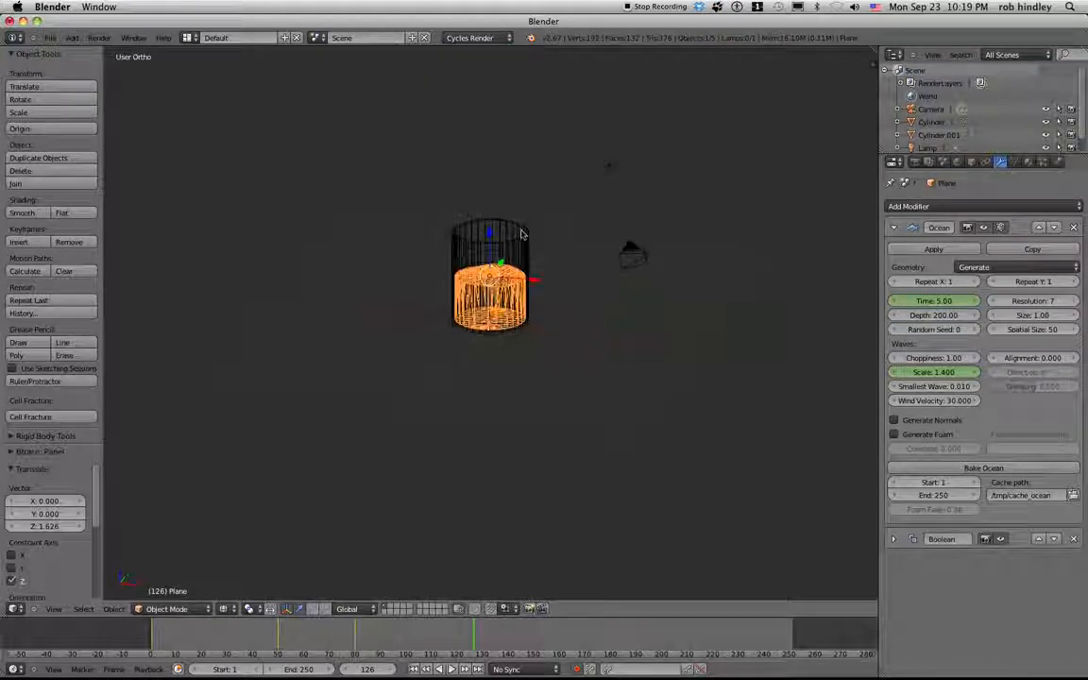
{"action": "right_click", "coordinate": [529, 256]}
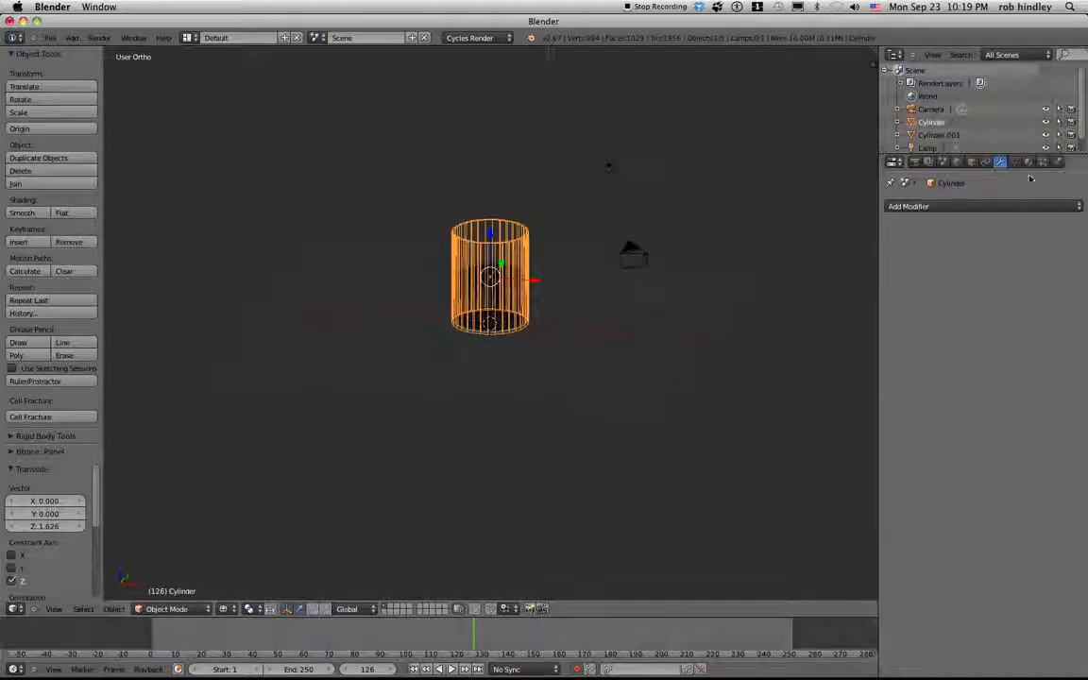
{"action": "left_click", "coordinate": [1028, 163]}
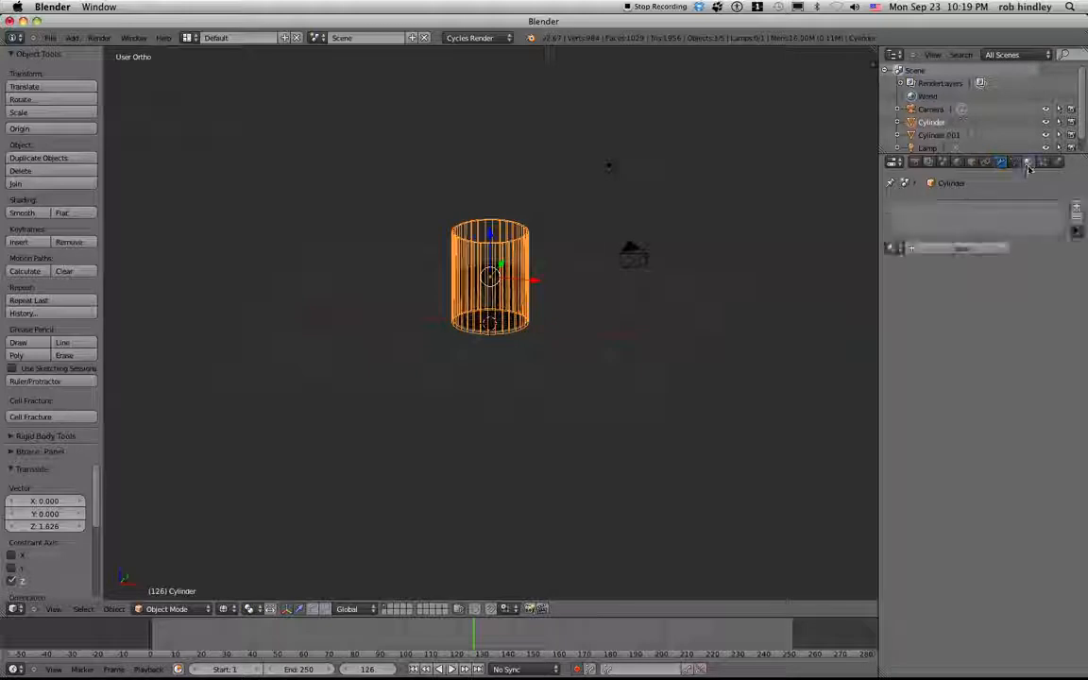
{"action": "left_click", "coordinate": [956, 248]}
{"action": "left_click", "coordinate": [964, 319]}
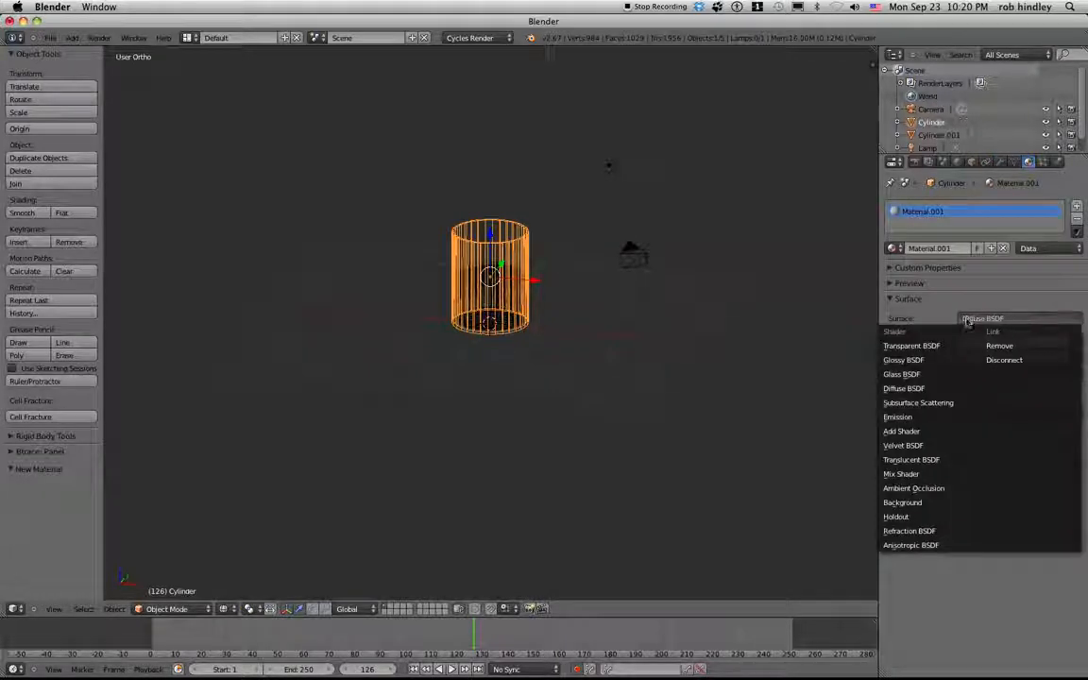
{"action": "left_click", "coordinate": [932, 375]}
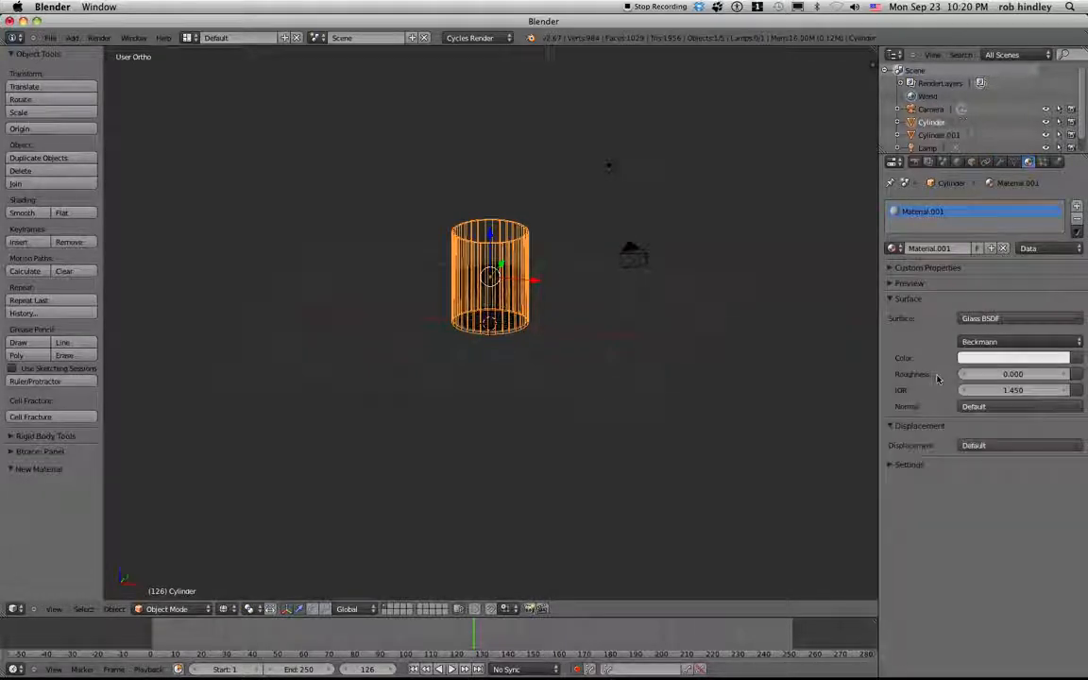
- Set the IOR of the outer cylinder's glass material to 1.07
{"action": "left_click", "coordinate": [1008, 390]}
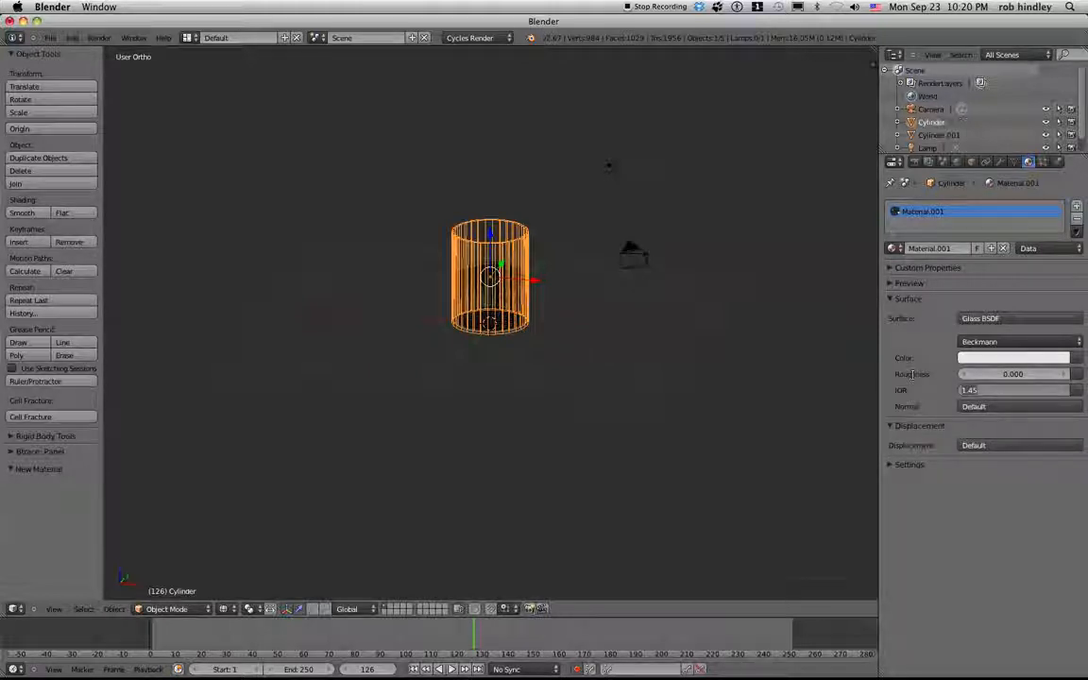
{"action": "type", "text": "."}
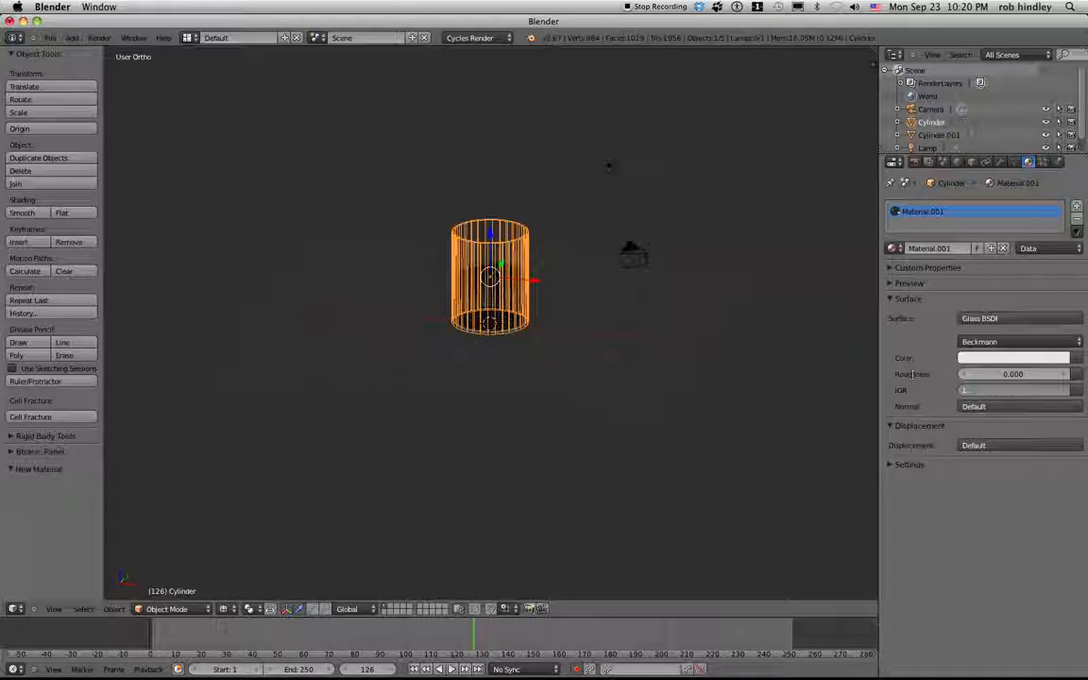
{"action": "type", "text": "07"}
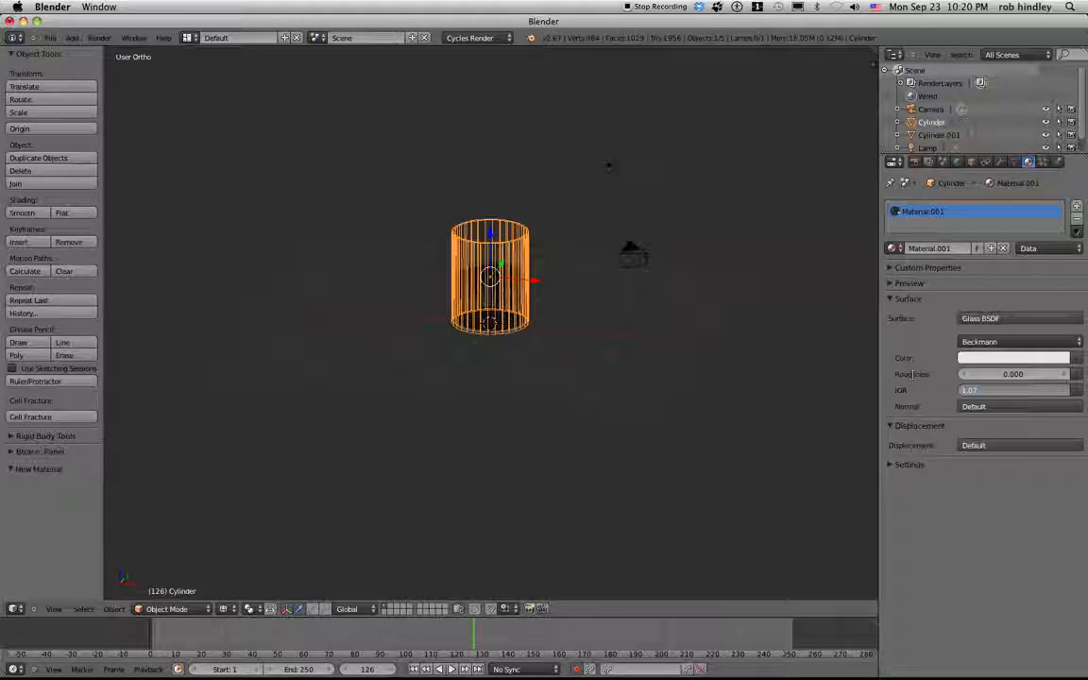
{"action": "key", "text": "Return"}
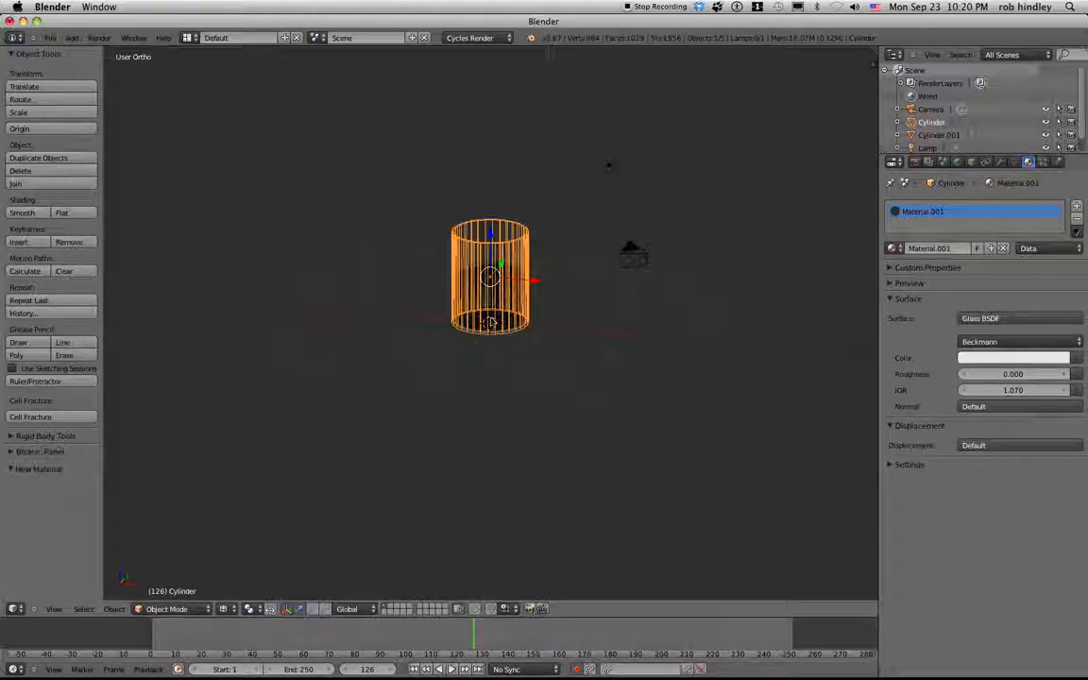
- Give the liquid plane a new Glass BSDF material with an IOR of 1.4
{"action": "right_click", "coordinate": [493, 321]}
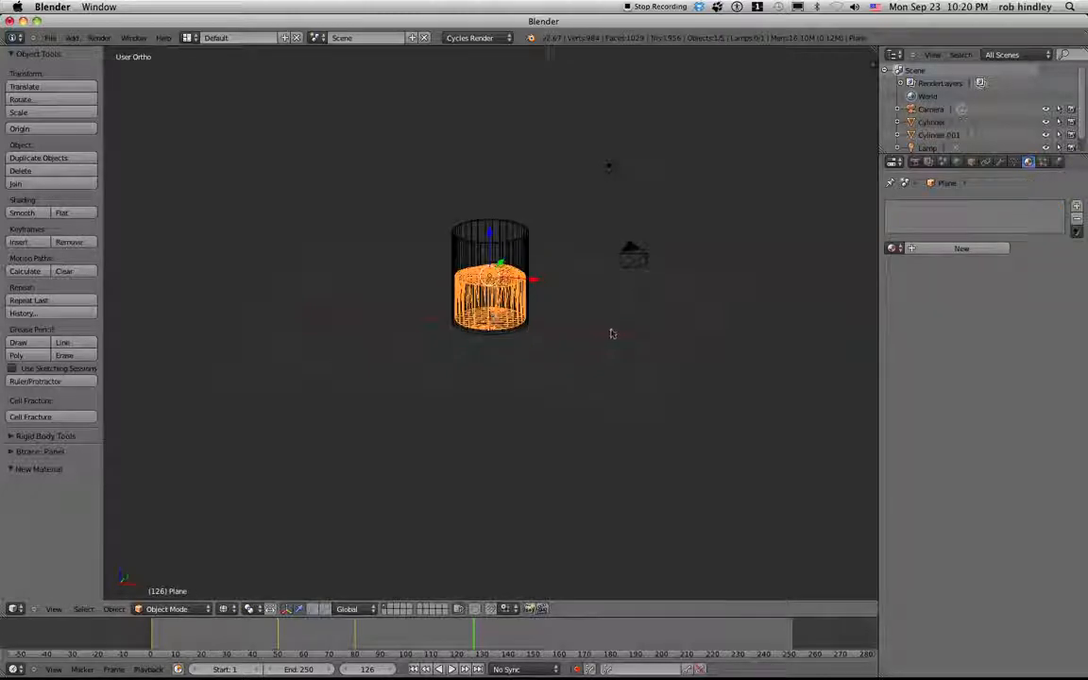
{"action": "left_click", "coordinate": [945, 248]}
{"action": "left_click", "coordinate": [979, 320]}
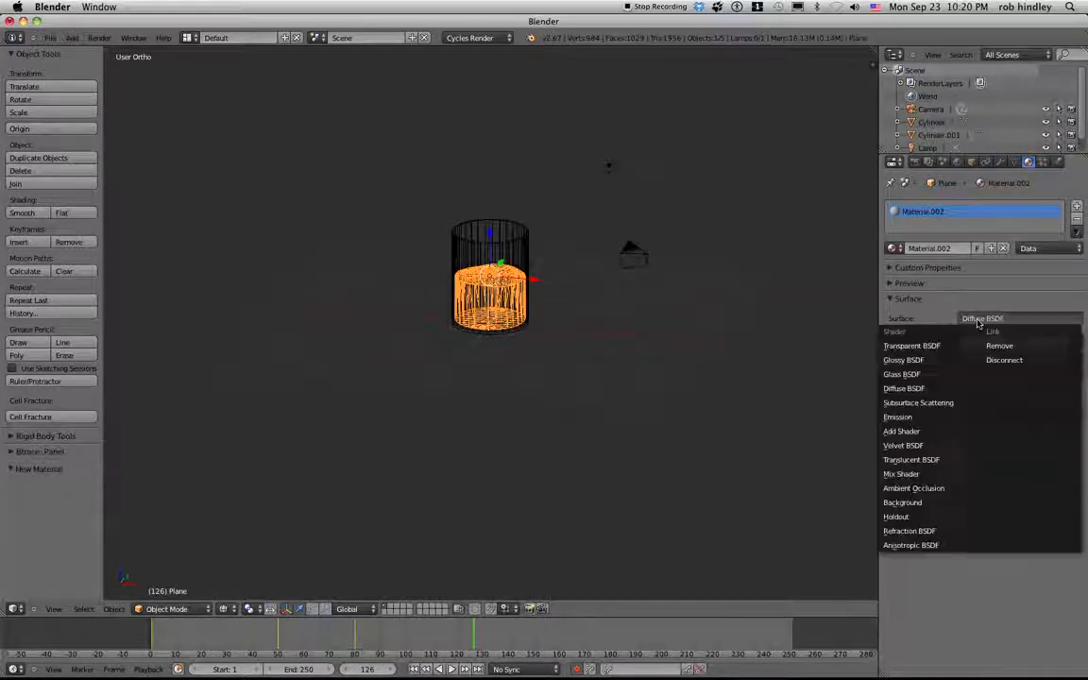
{"action": "left_click", "coordinate": [905, 375]}
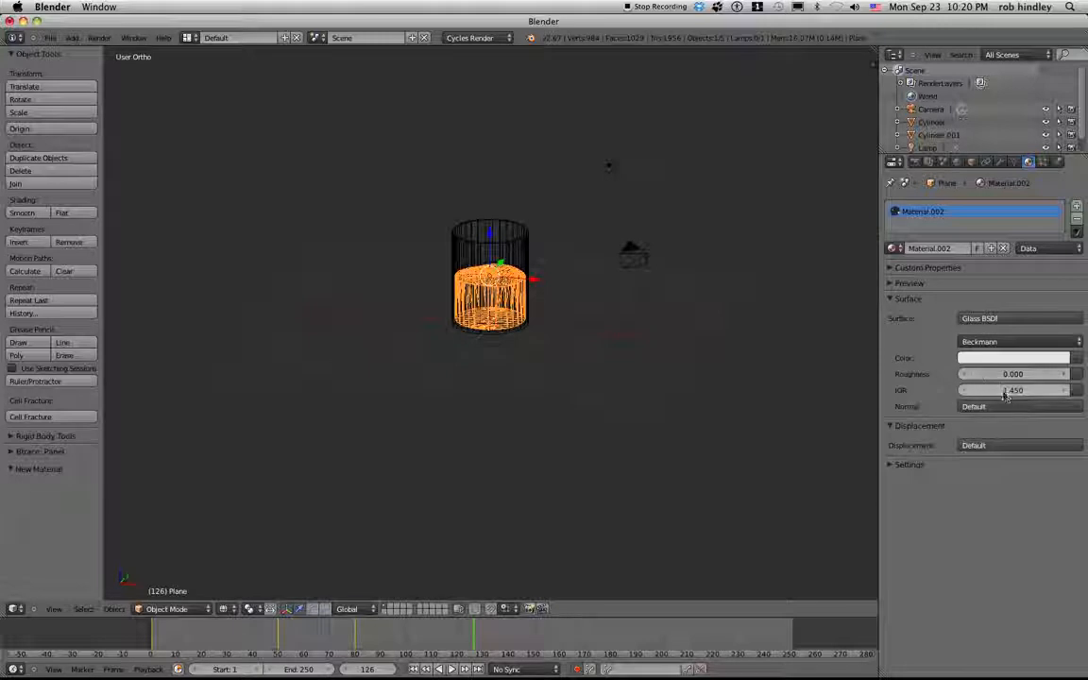
{"action": "left_click", "coordinate": [970, 390]}
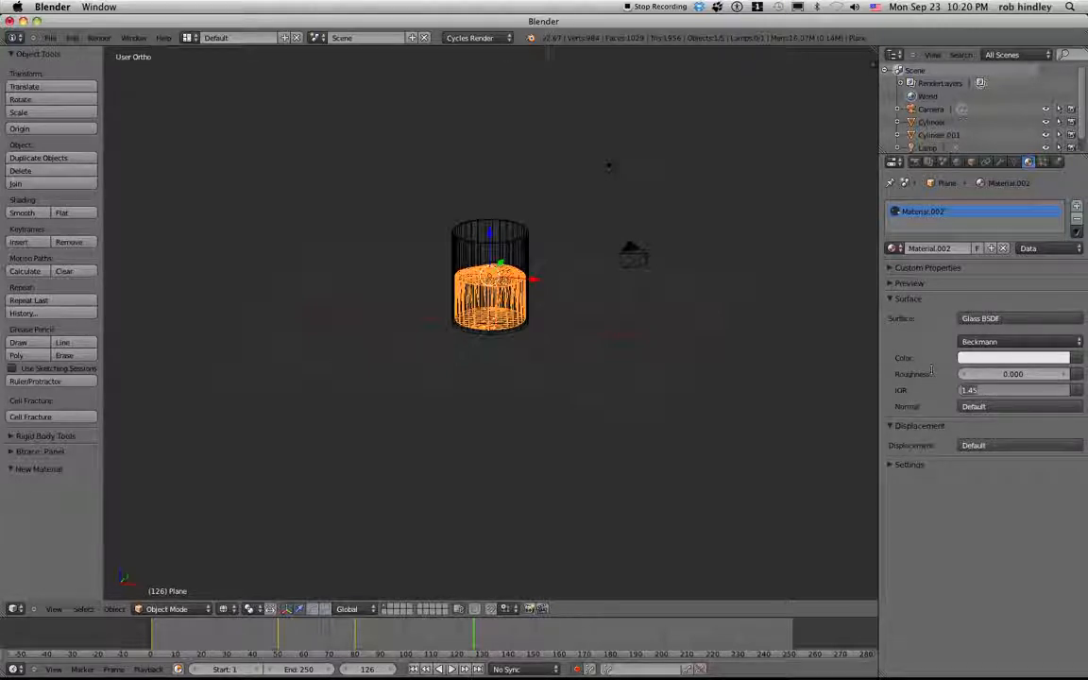
{"action": "type", "text": "1"}
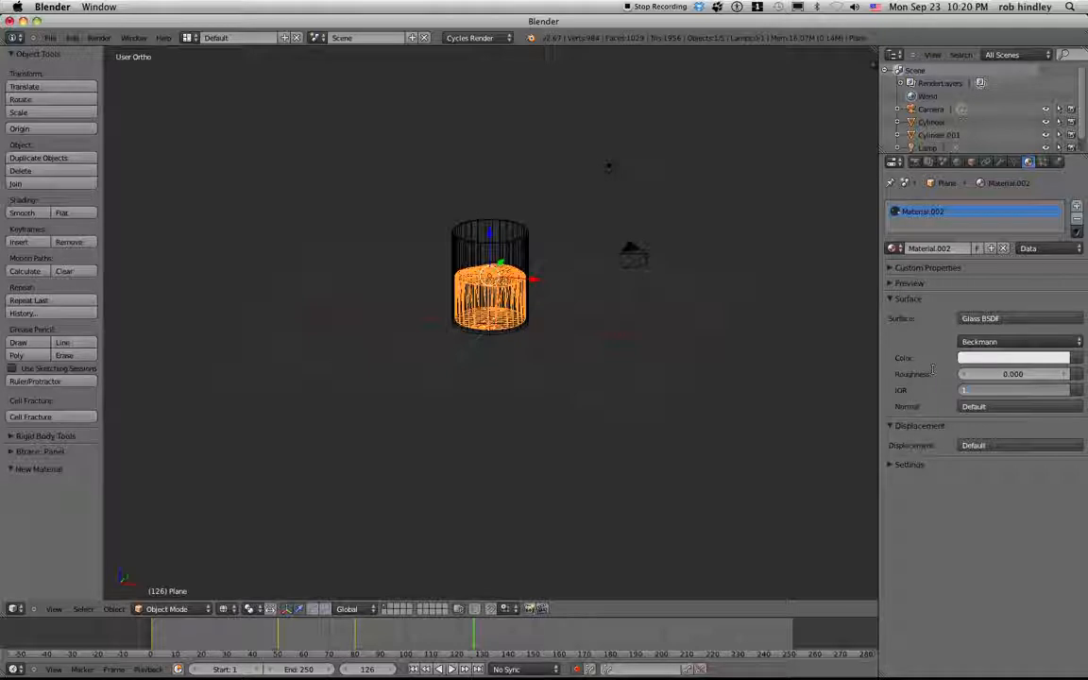
{"action": "type", "text": ".4"}
{"action": "key", "text": "Return"}
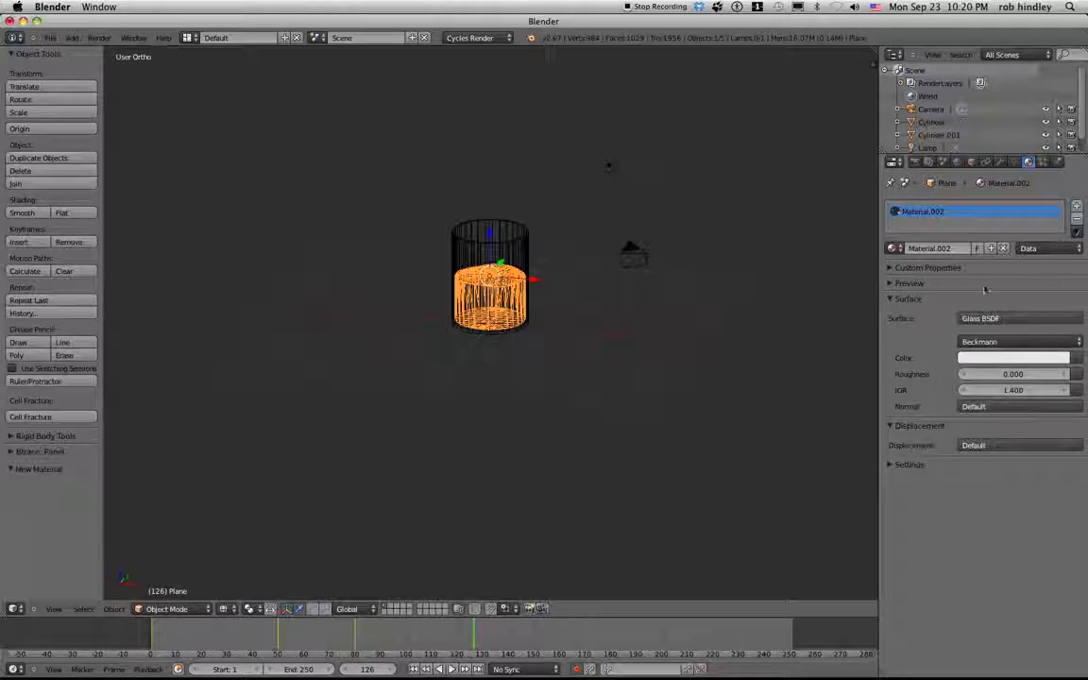
- Colour the liquid's glass material orange and show its material preview
{"action": "left_click", "coordinate": [983, 359]}
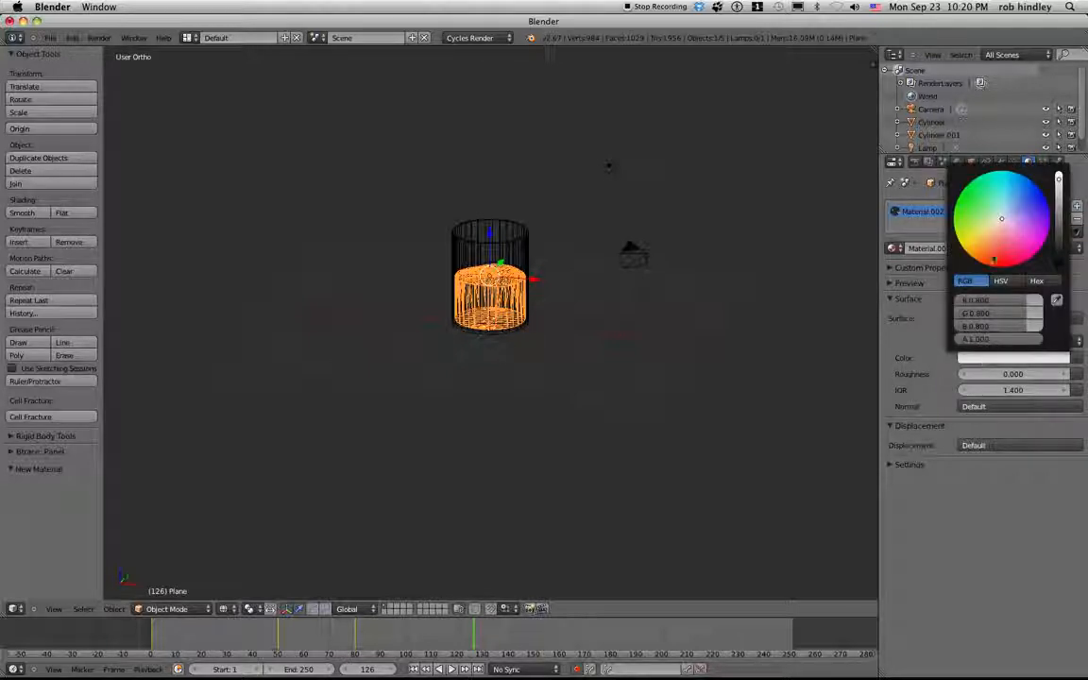
{"action": "left_click", "coordinate": [994, 256]}
{"action": "left_click_drag", "start_coordinate": [993, 255], "coordinate": [989, 255]}
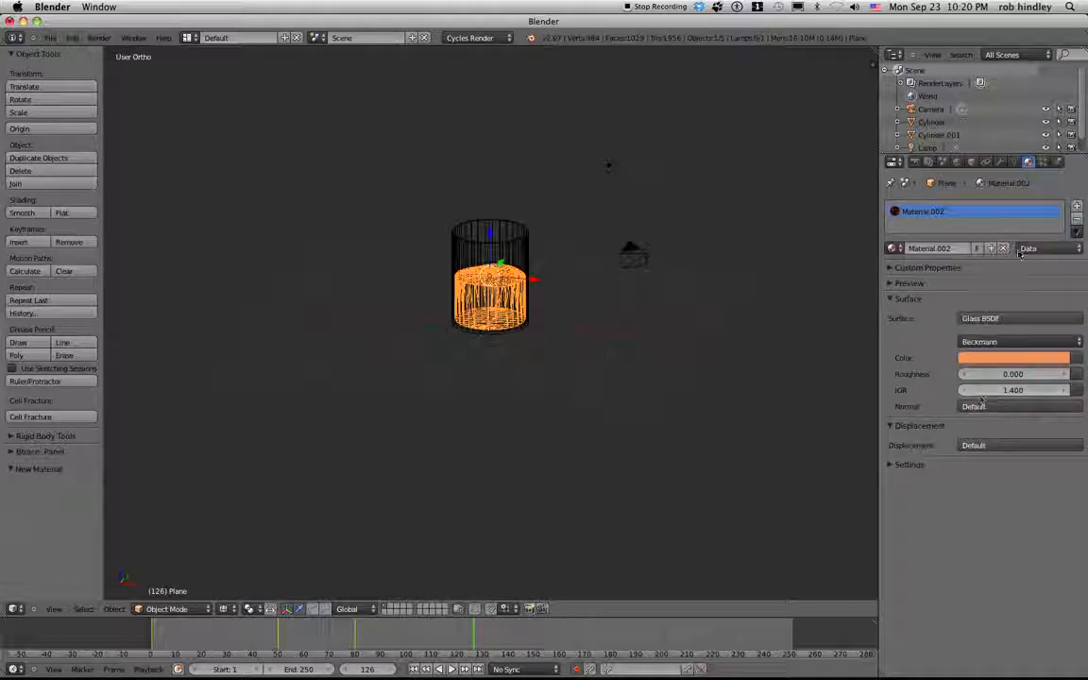
{"action": "left_click", "coordinate": [931, 283]}
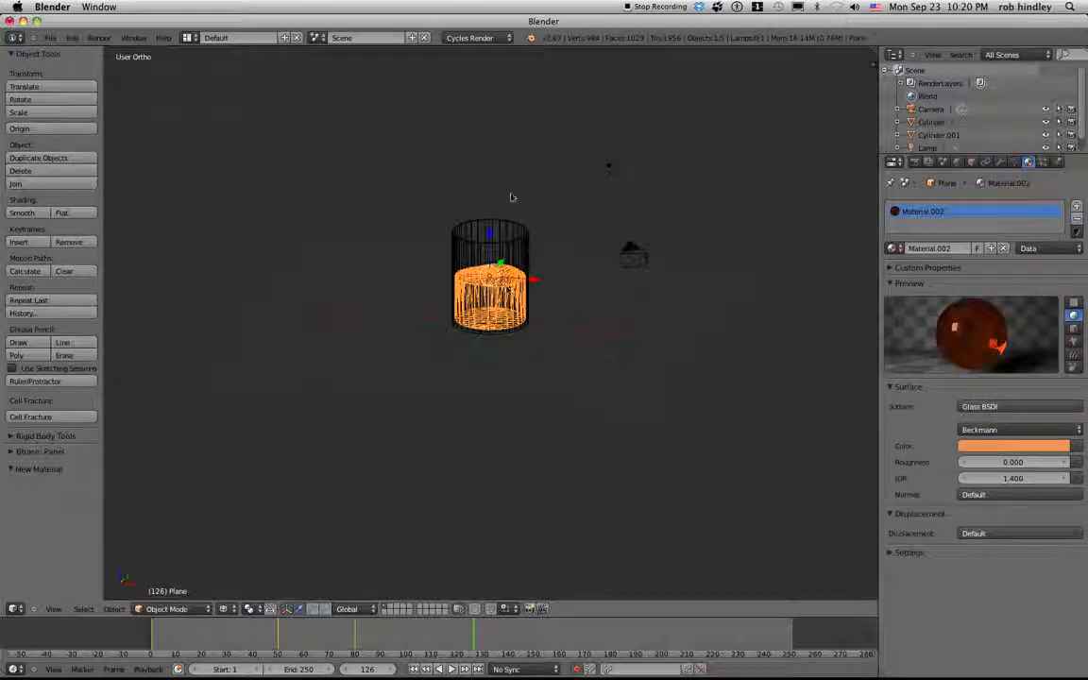
- Hide the inner cylinder, Cylinder.001, from both the viewport and the render
{"action": "right_click", "coordinate": [510, 293]}
{"action": "right_click", "coordinate": [510, 293]}
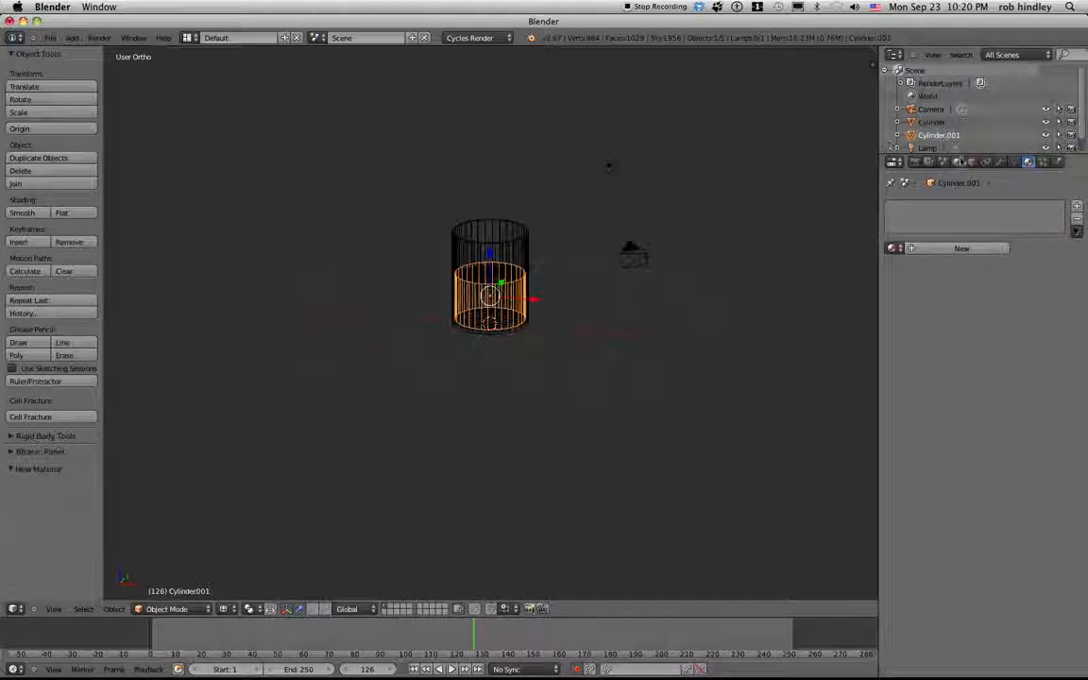
{"action": "left_click_drag", "start_coordinate": [962, 154], "coordinate": [963, 241]}
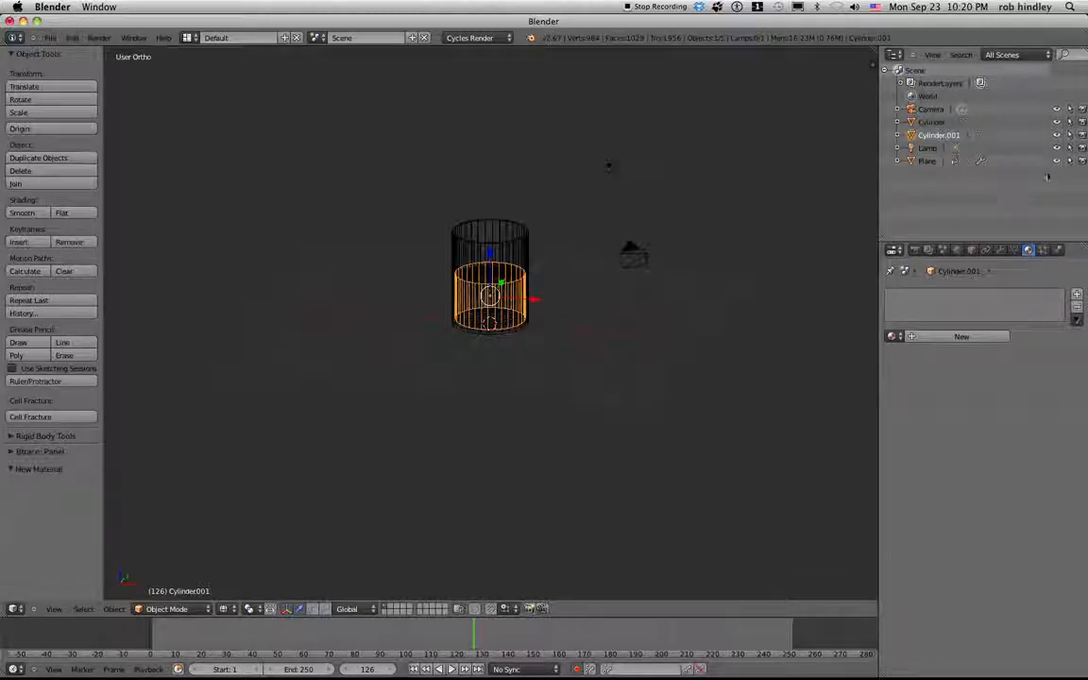
{"action": "left_click", "coordinate": [1069, 135]}
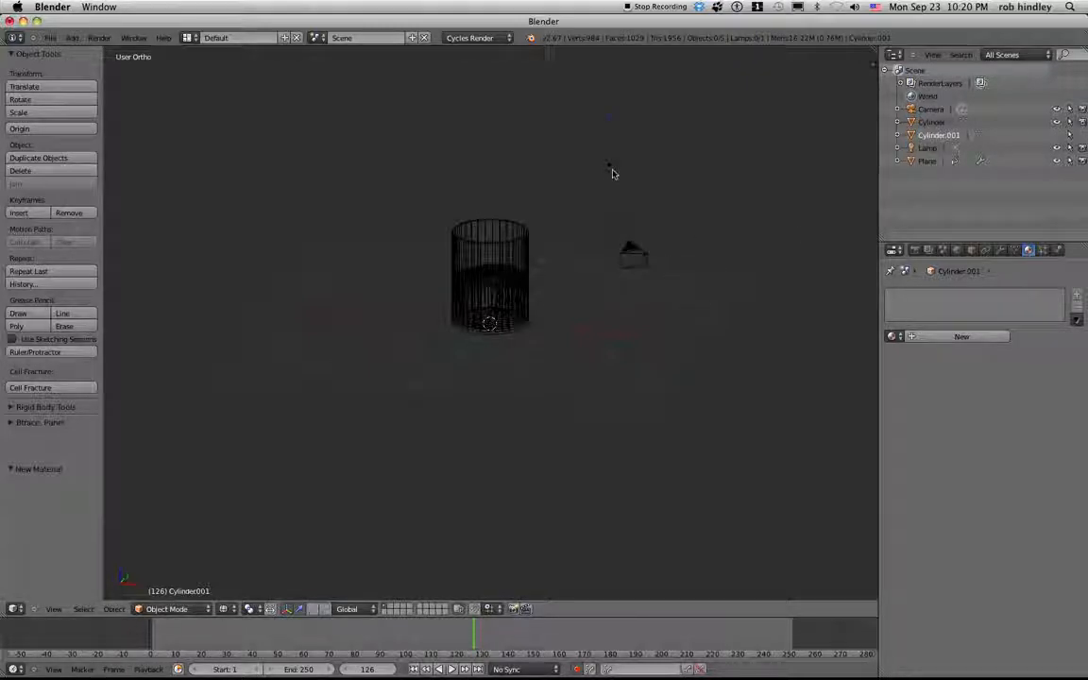
- Change the lamp to a Sun lamp and set its size to 1
{"action": "right_click", "coordinate": [610, 168]}
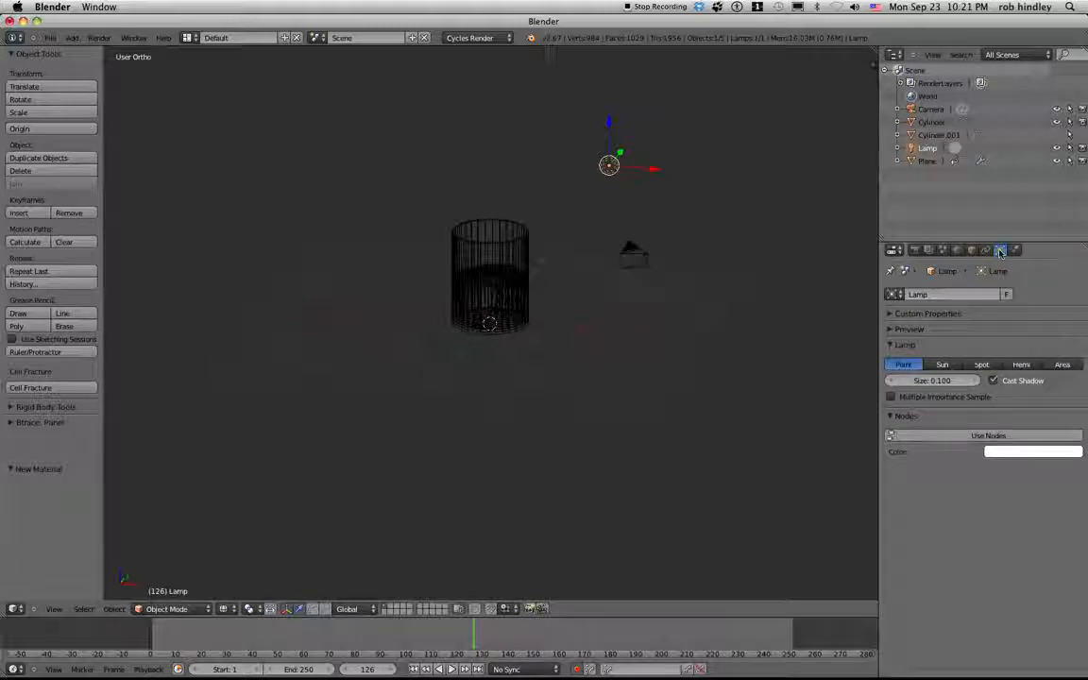
{"action": "left_click", "coordinate": [942, 364]}
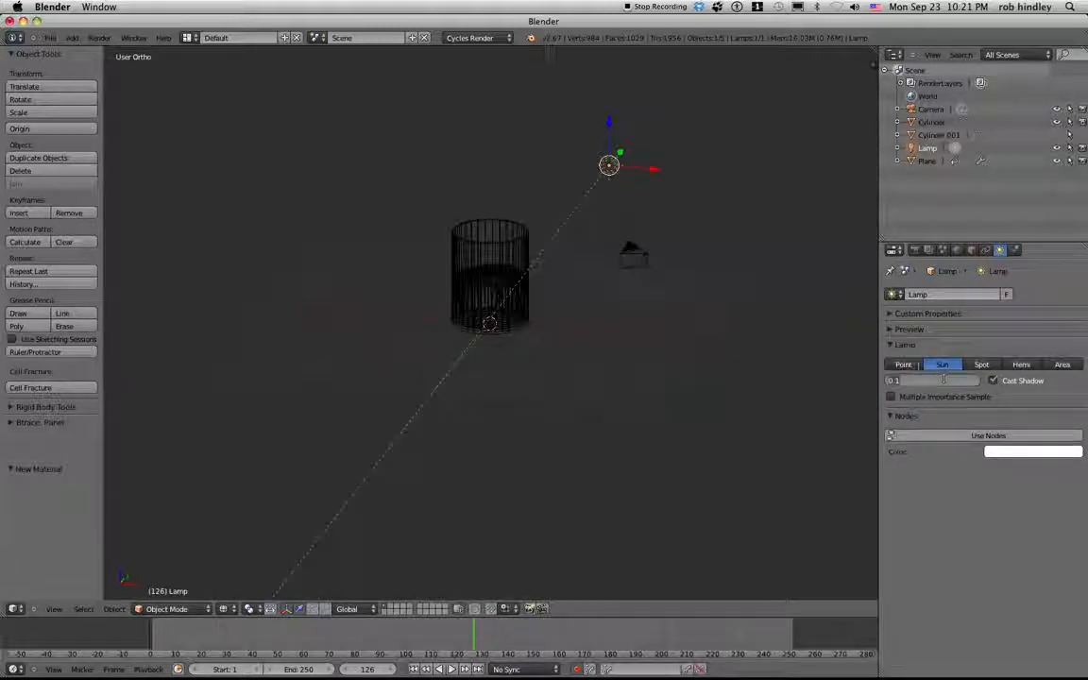
{"action": "key", "text": "Return"}
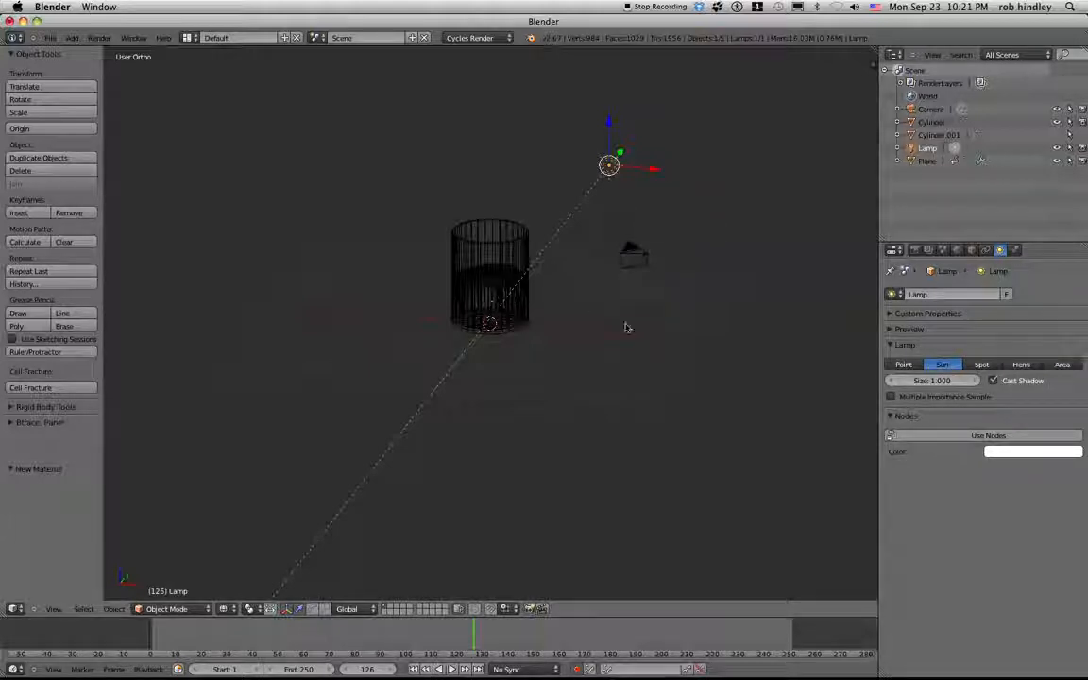
- Move the camera so the whole glass fits in its frame, and switch the camera view to Rendered shading
{"action": "key", "text": "KP_0"}
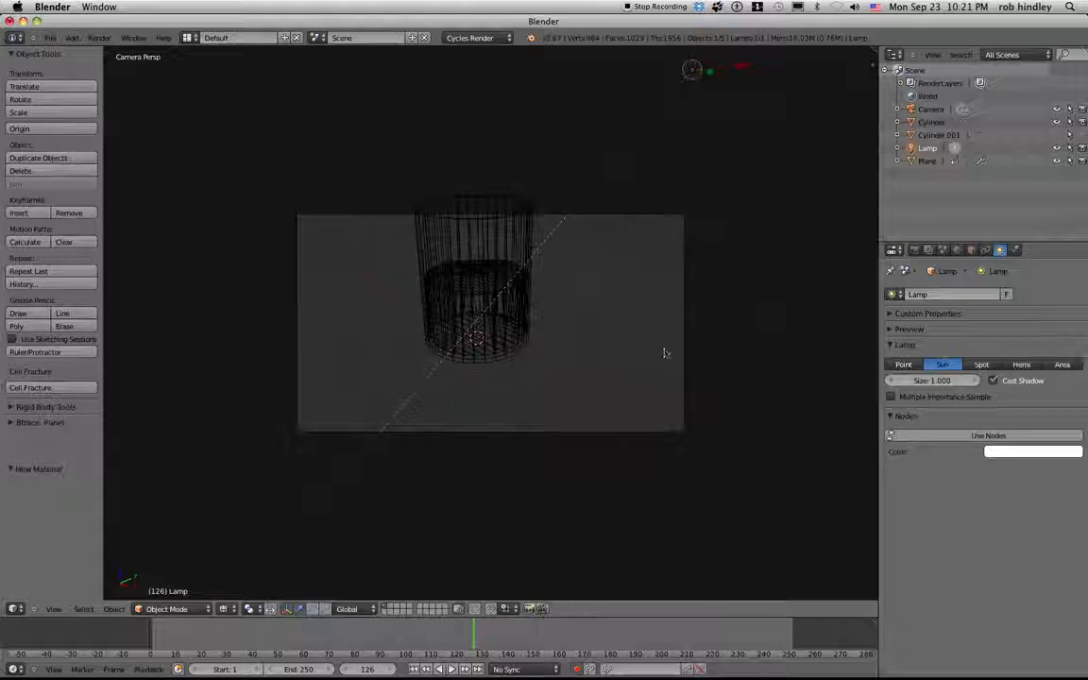
{"action": "right_click", "coordinate": [685, 370]}
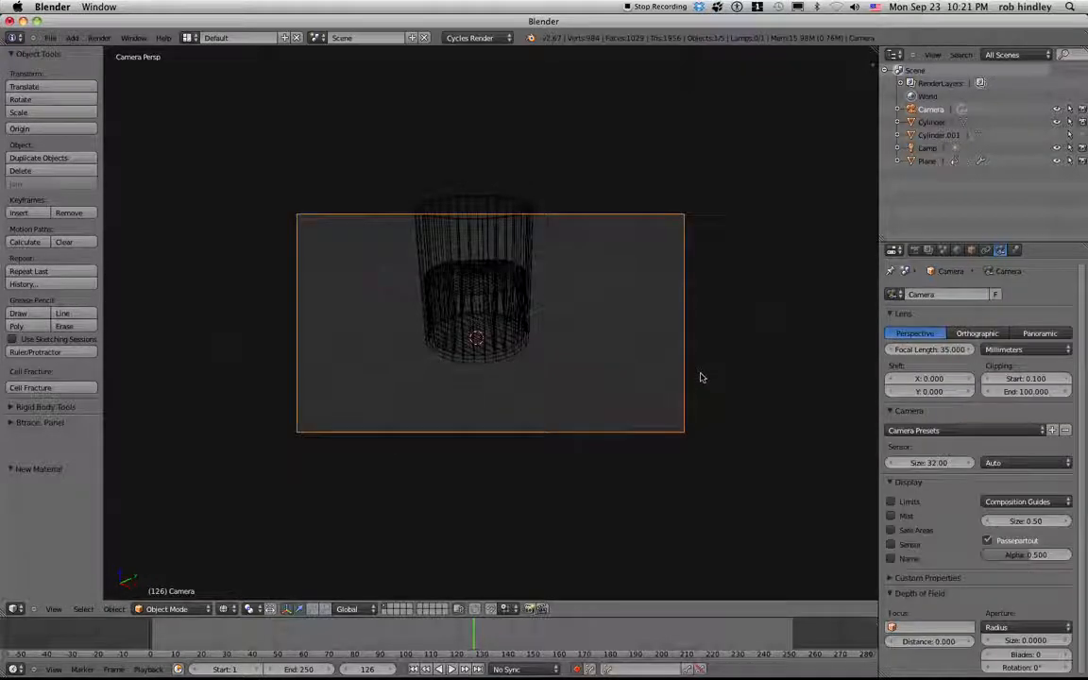
{"action": "key", "text": "g"}
{"action": "left_click", "coordinate": [695, 313]}
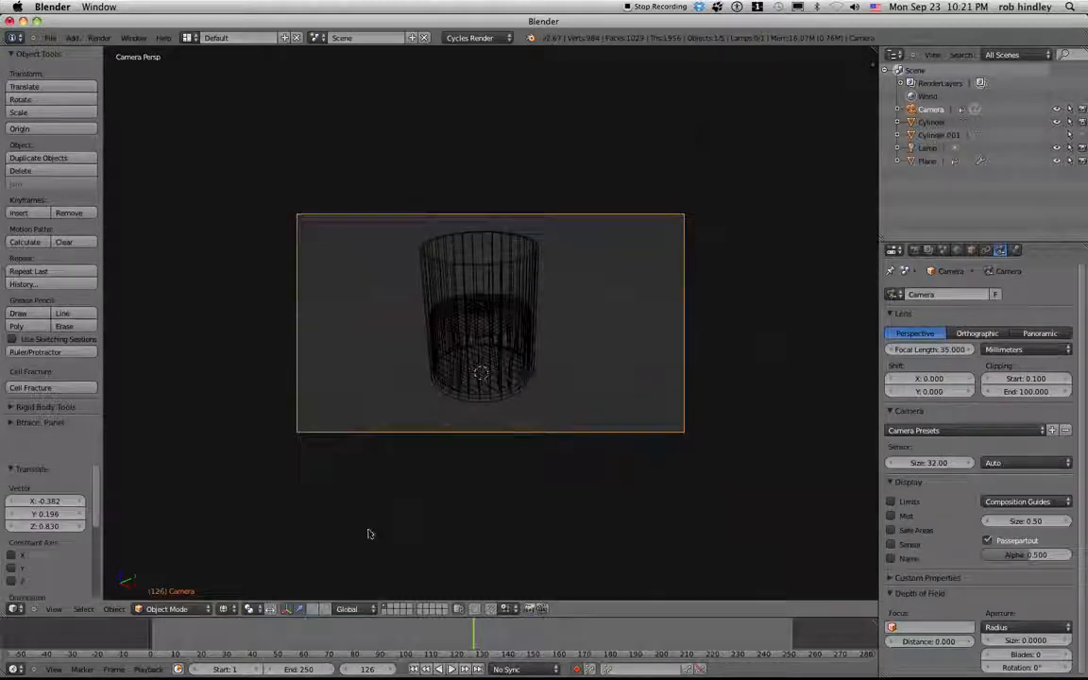
{"action": "left_click", "coordinate": [224, 609]}
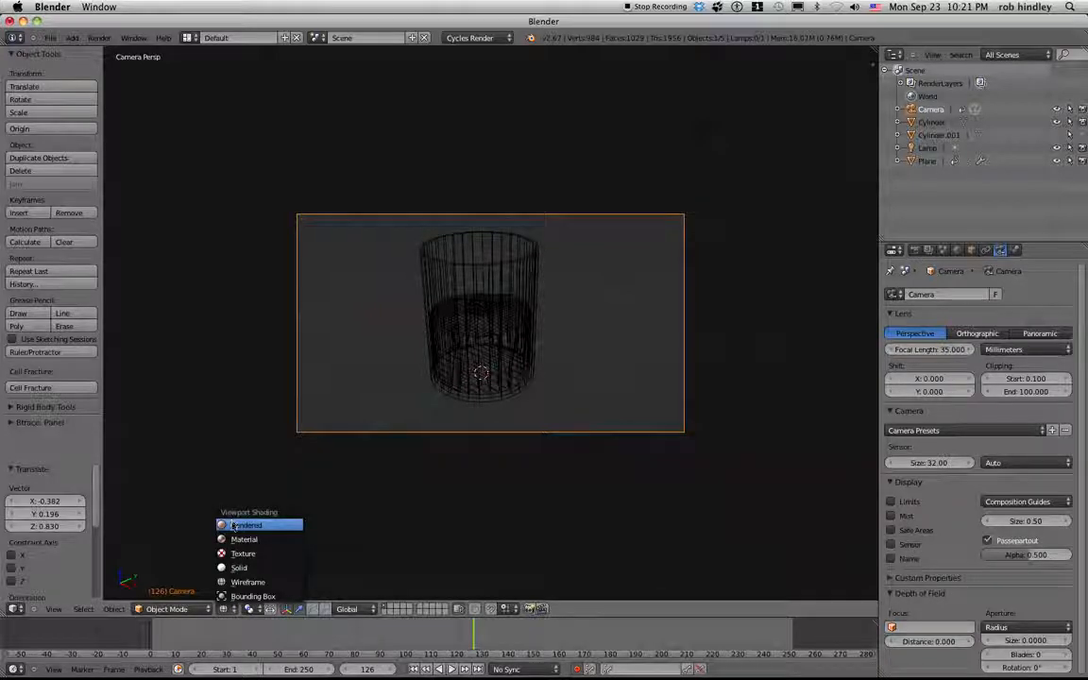
{"action": "left_click", "coordinate": [241, 456]}
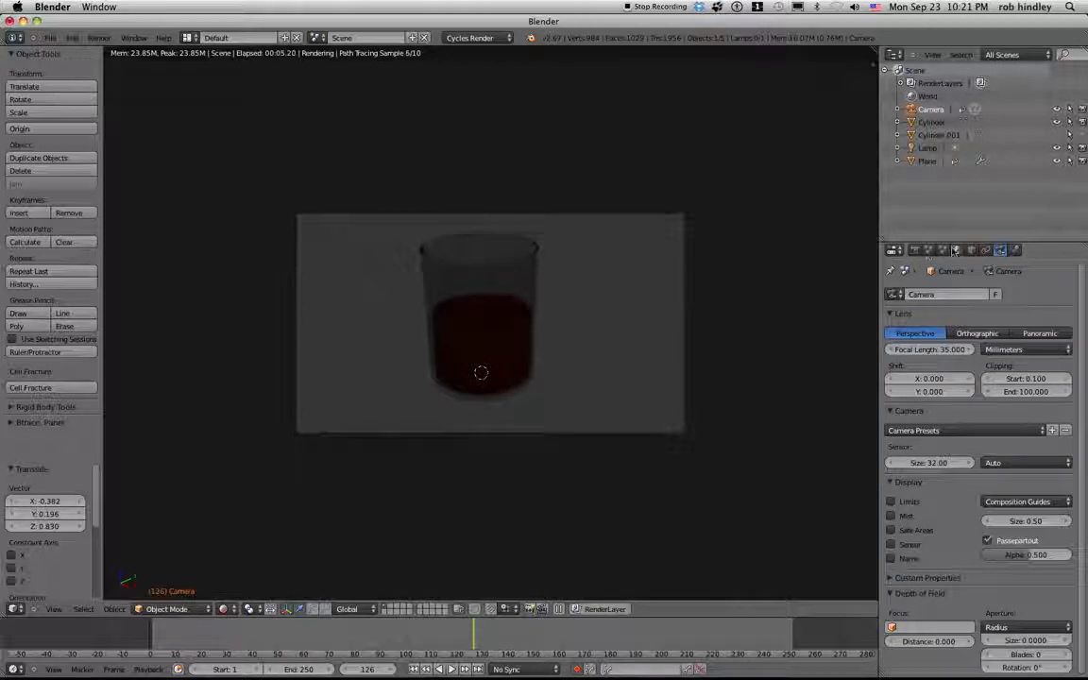
- Brighten the world colour to a grey of about 0.233 and enable ambient occlusion with a factor of 0.51
{"action": "left_click", "coordinate": [955, 249]}
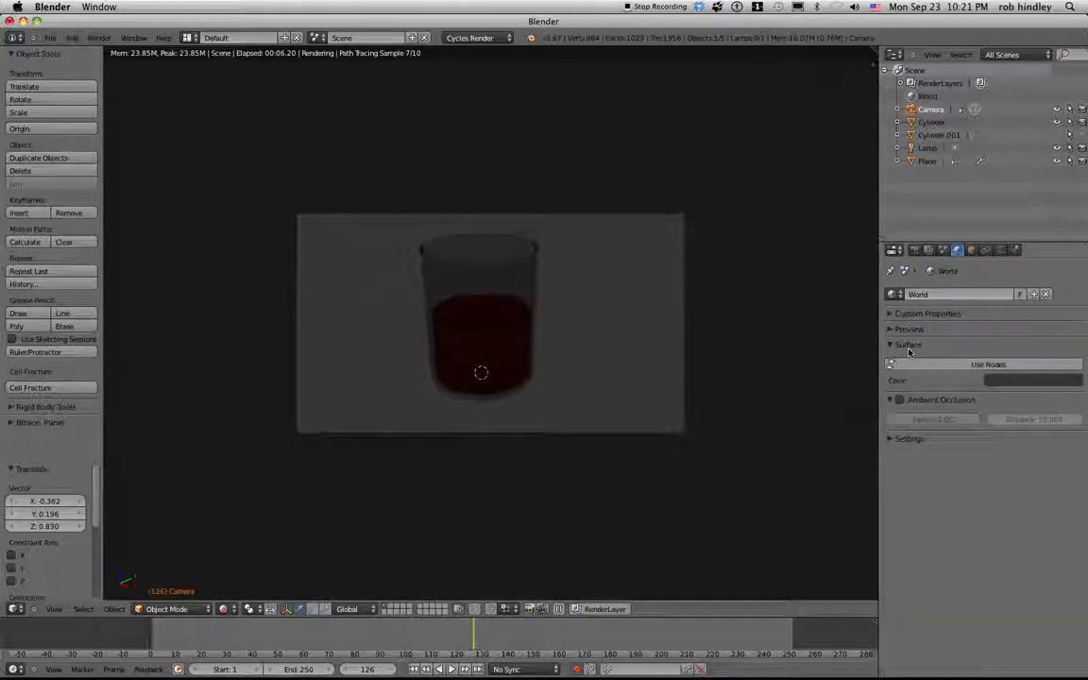
{"action": "left_click", "coordinate": [1007, 380]}
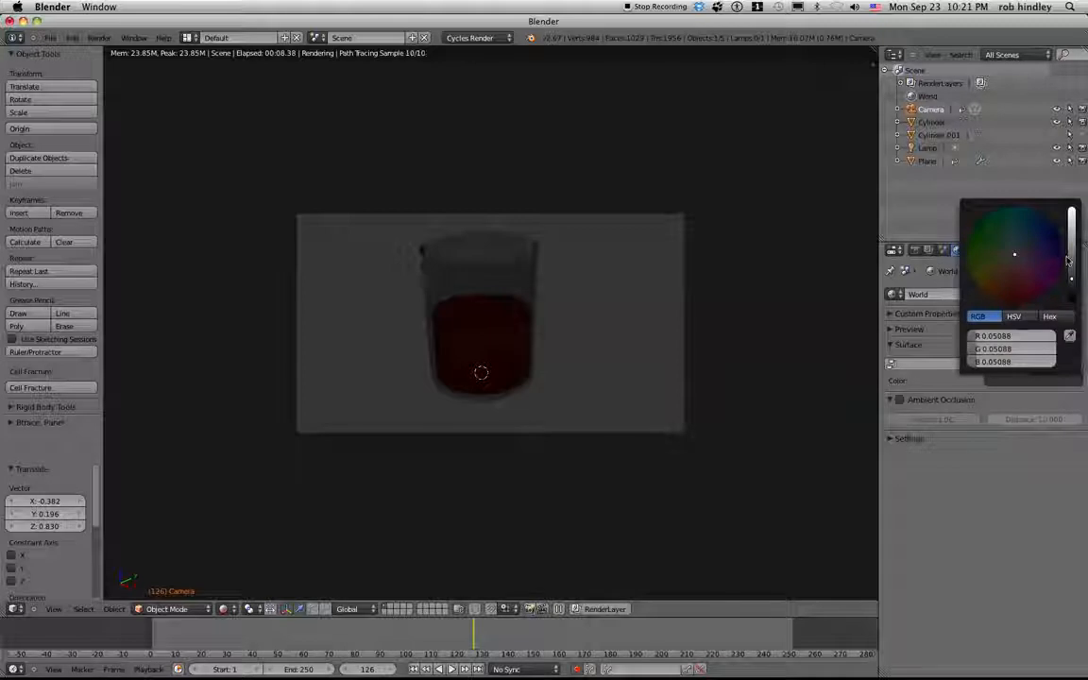
{"action": "left_click", "coordinate": [1071, 253]}
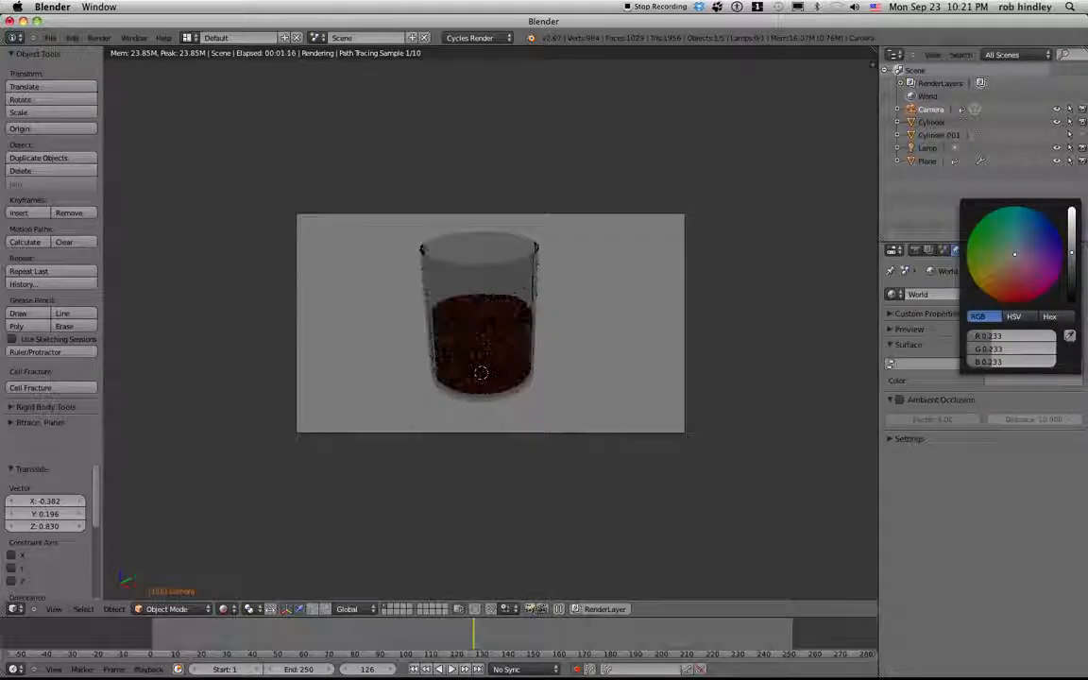
{"action": "left_click", "coordinate": [1069, 257]}
{"action": "left_click", "coordinate": [901, 401]}
{"action": "left_click_drag", "start_coordinate": [925, 420], "coordinate": [879, 421]}
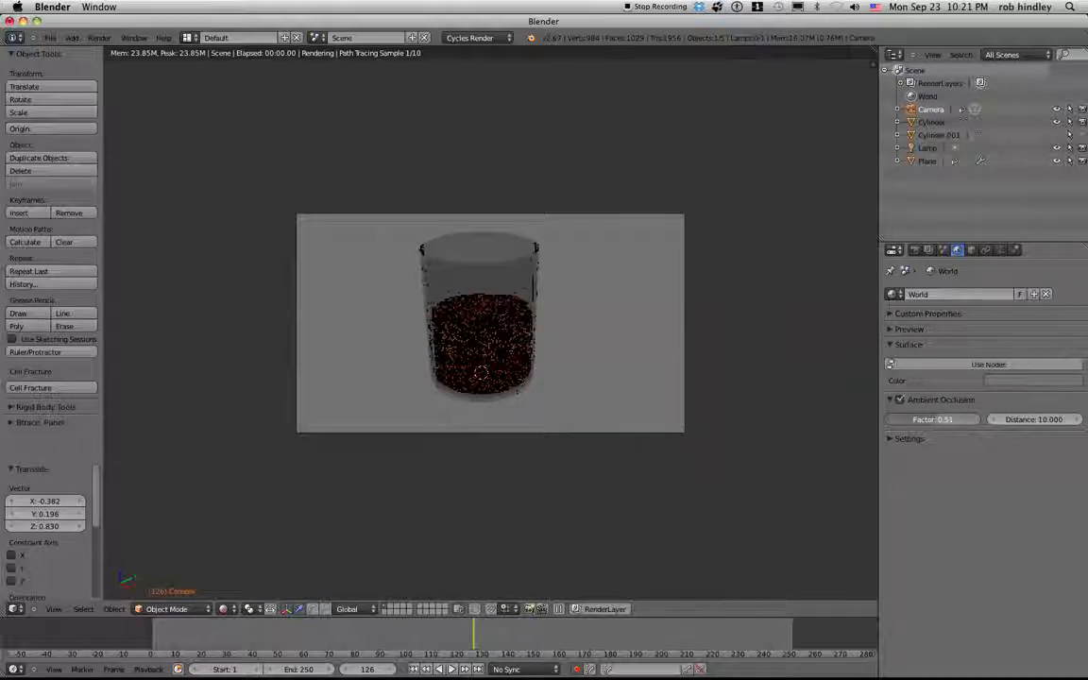